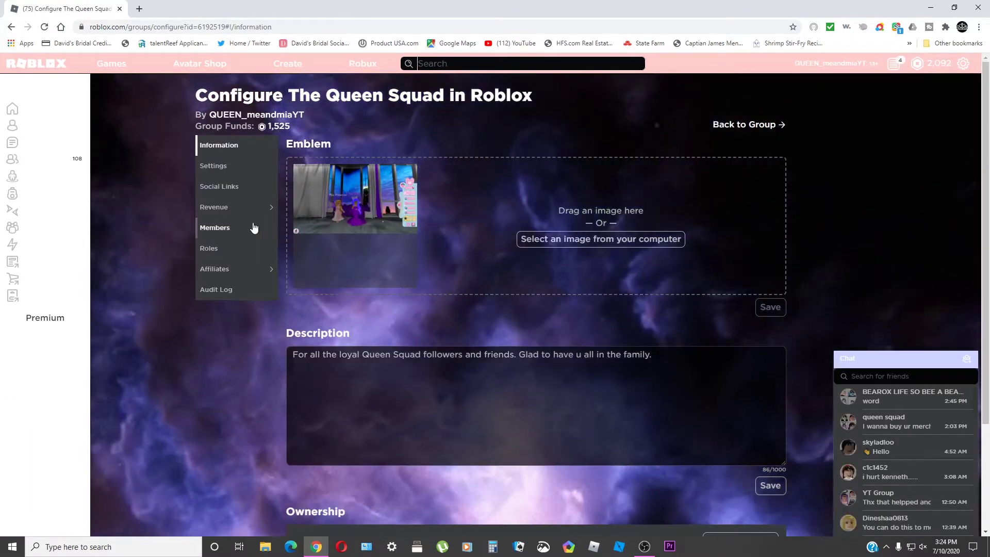
Open the revenue summary of The Queen Squad group.
mouse_move(233, 272)
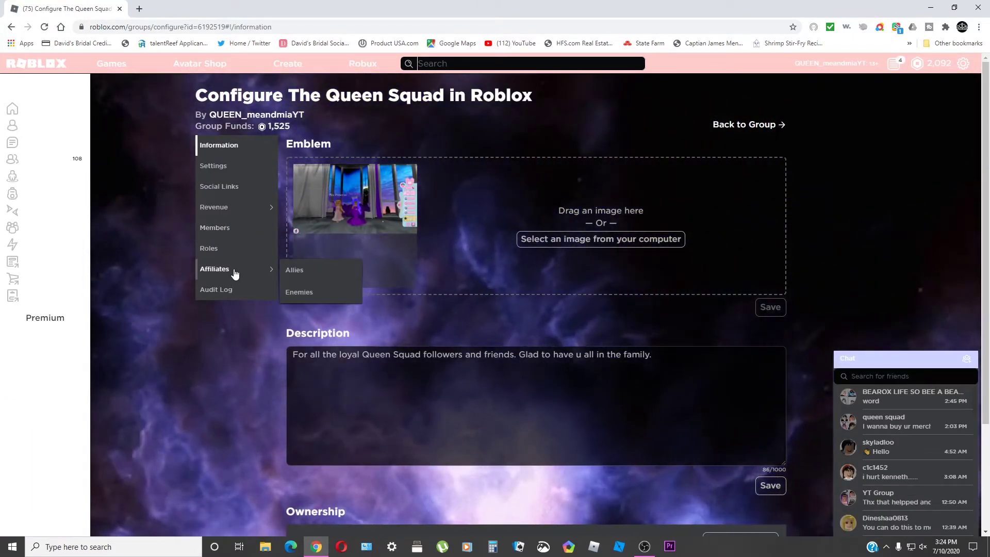
mouse_move(271, 208)
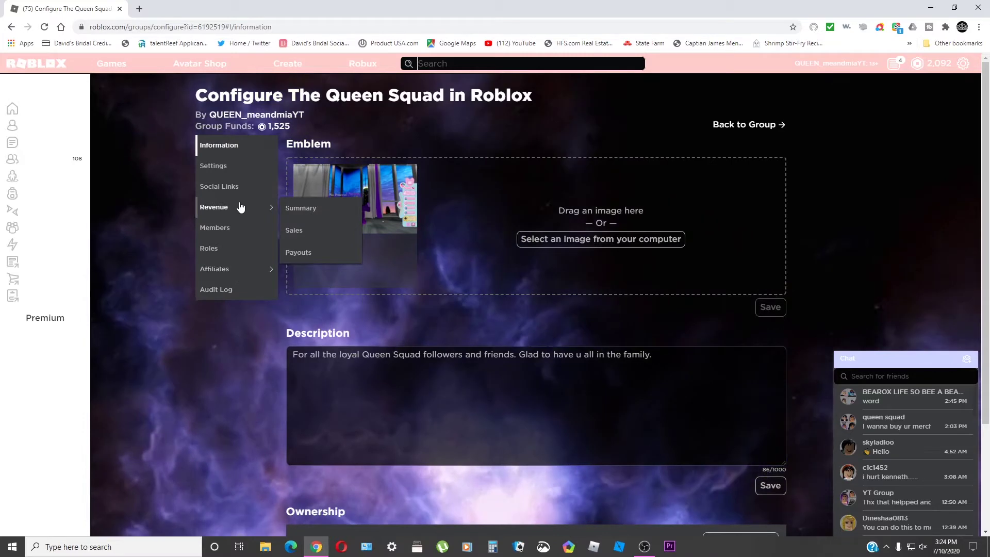
left_click(311, 210)
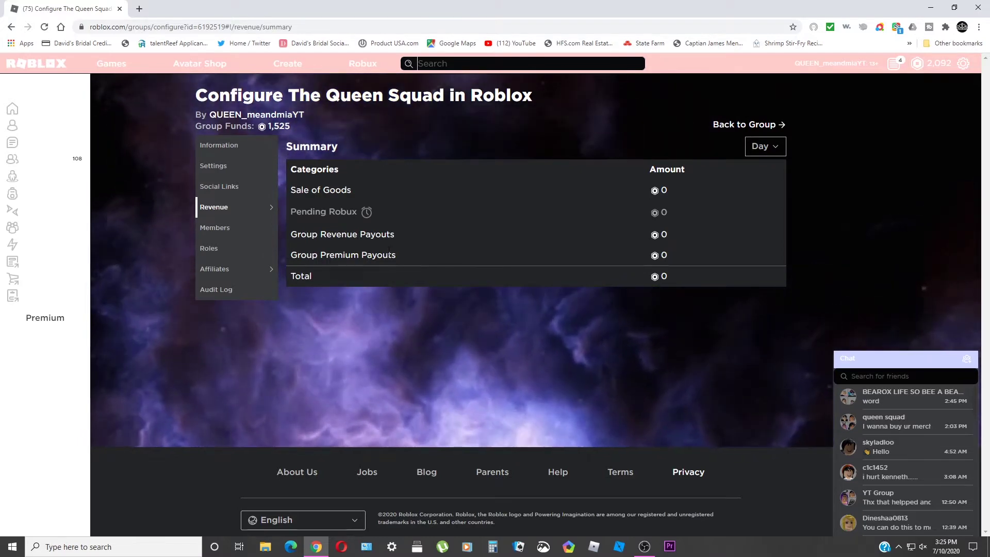
Open the one-time payout settings in the group's revenue configuration.
mouse_move(220, 212)
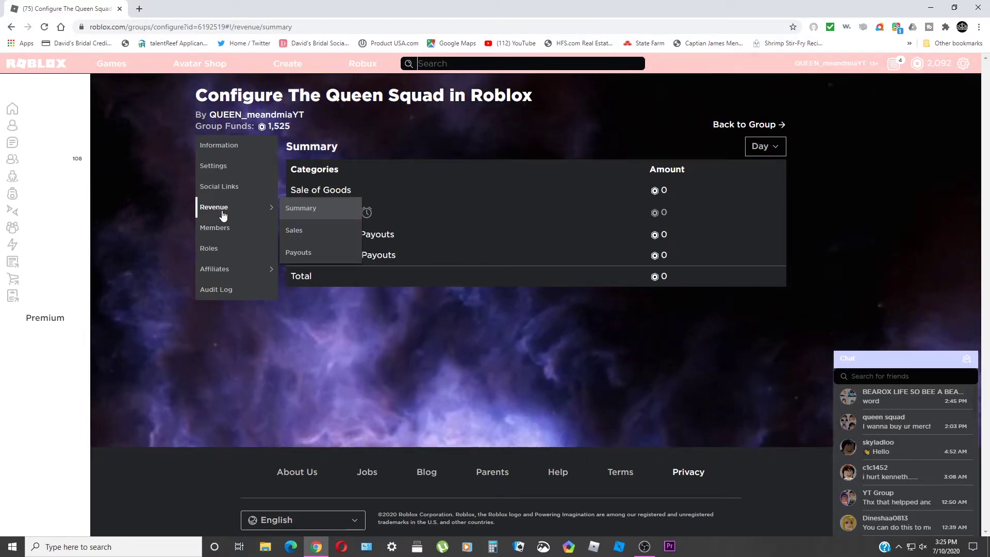
left_click(299, 254)
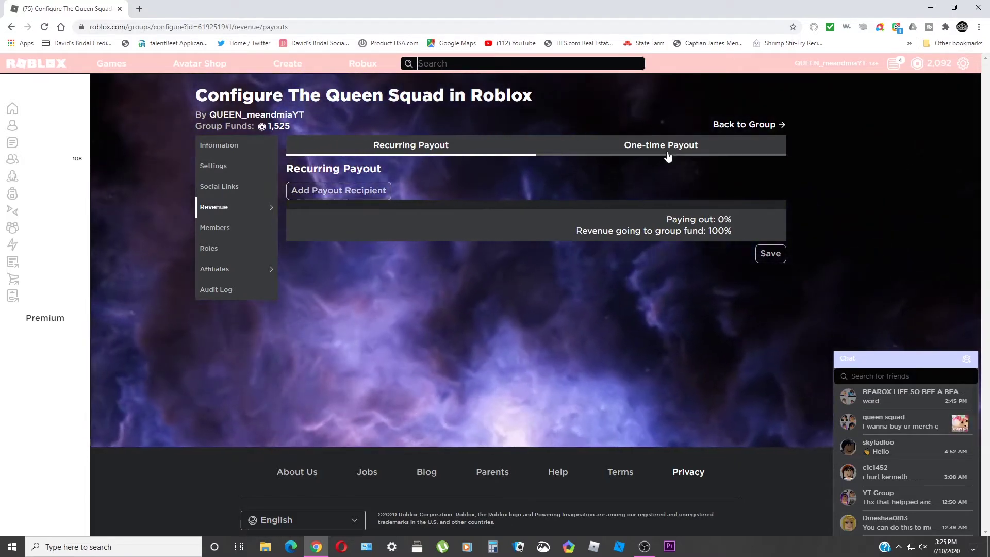
left_click(670, 147)
left_click(379, 216)
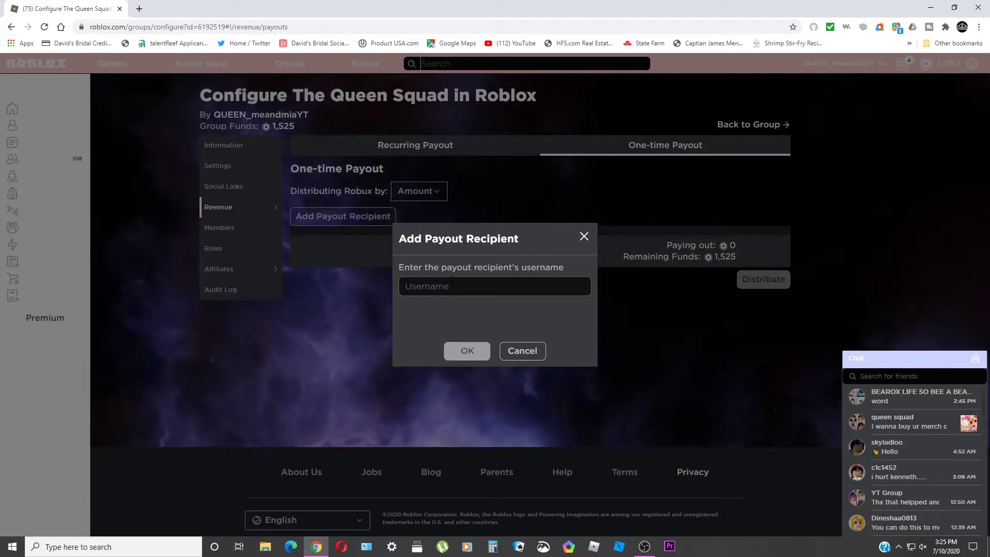
type("T")
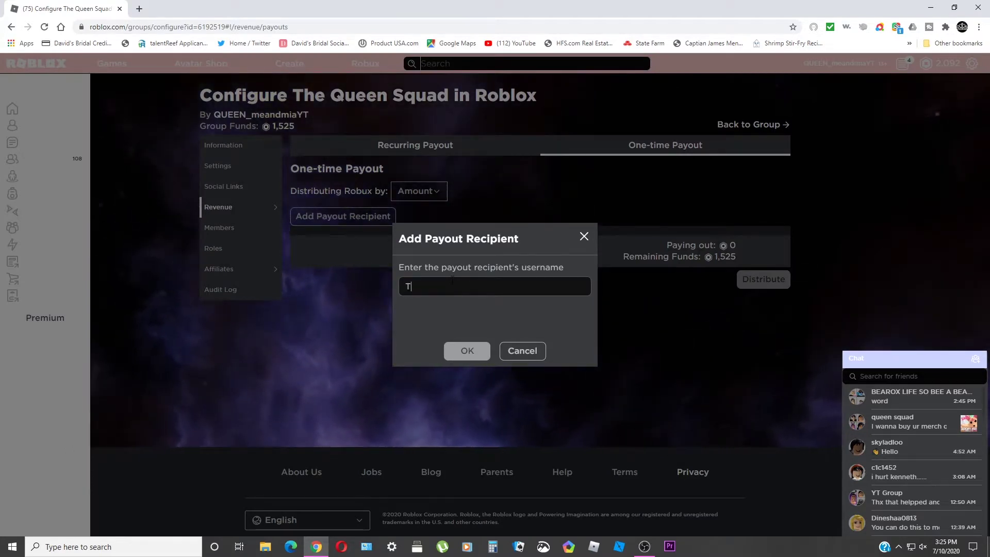
type("hec")
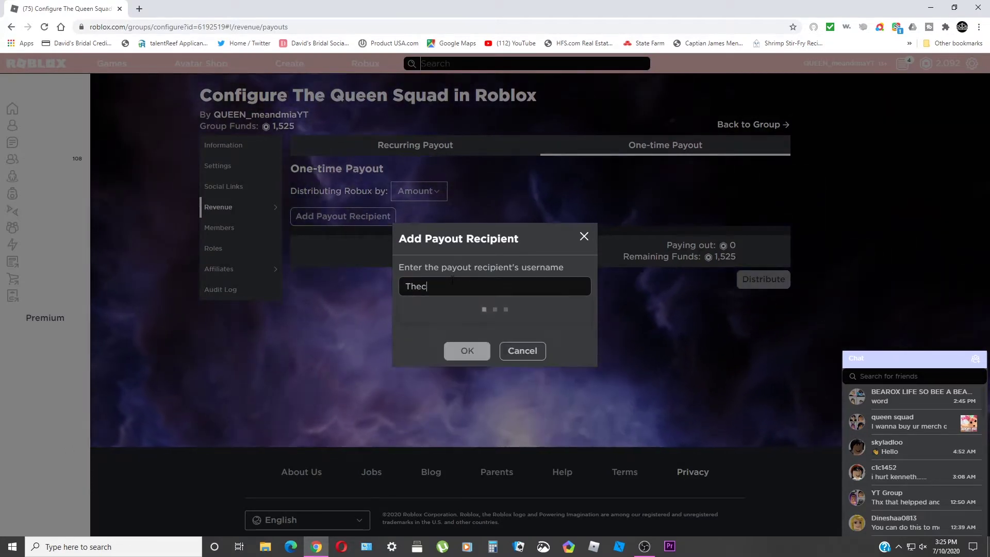
type("upcake")
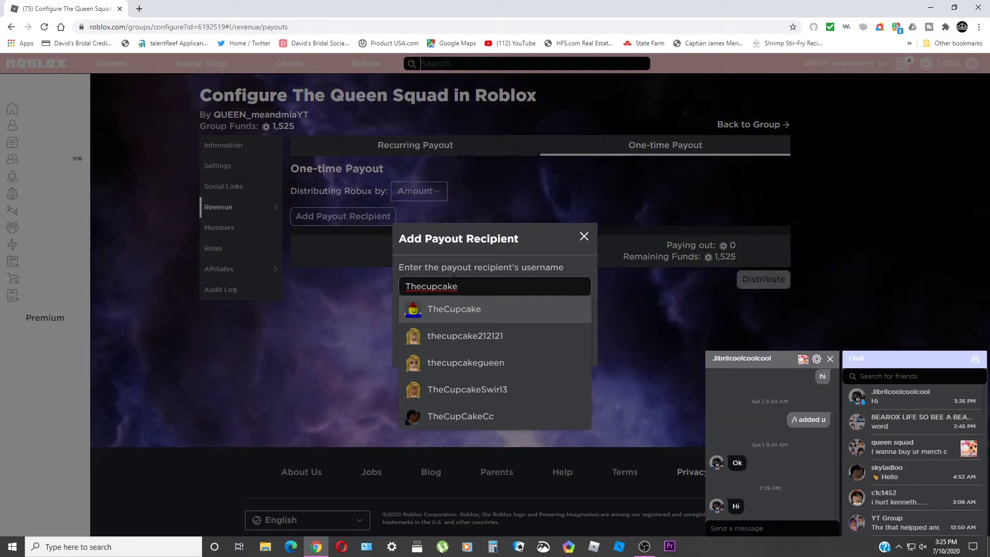
left_click(616, 335)
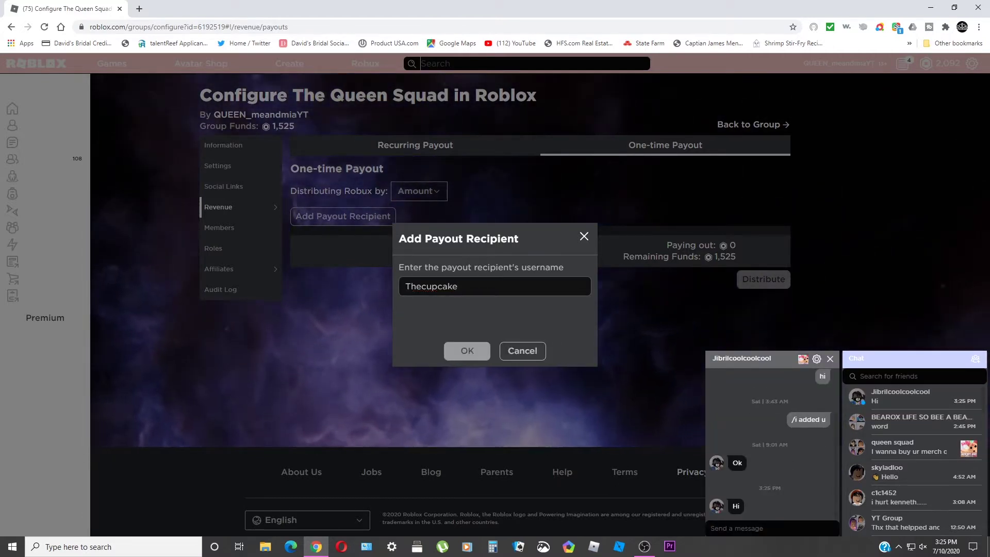
type("hi")
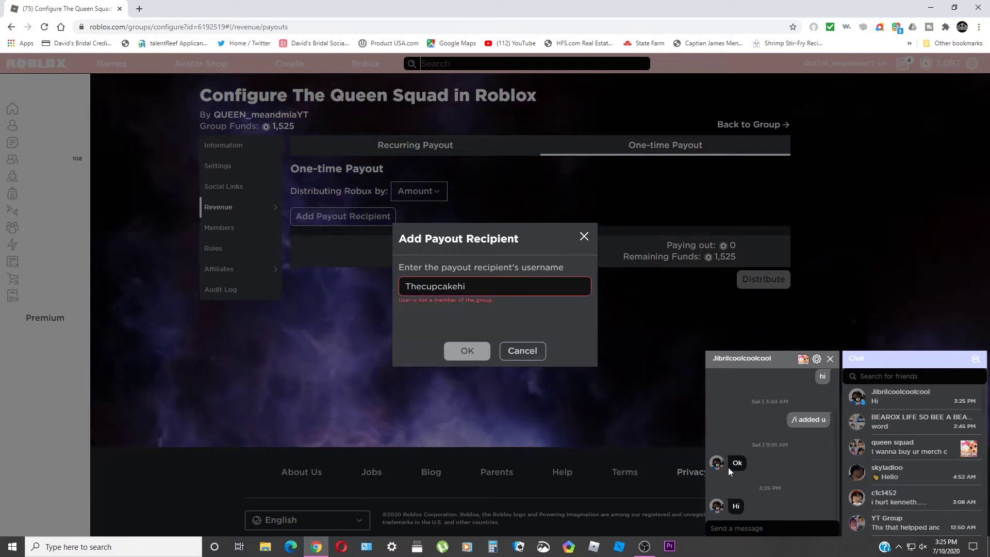
left_click(494, 286)
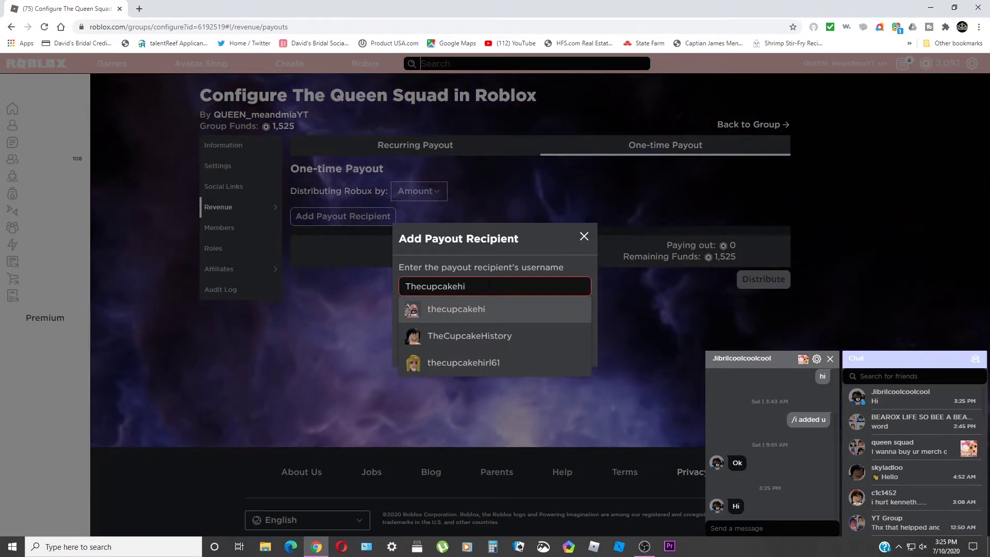
key("BackSpace")
key("BackSpace")
key("BackSpace")
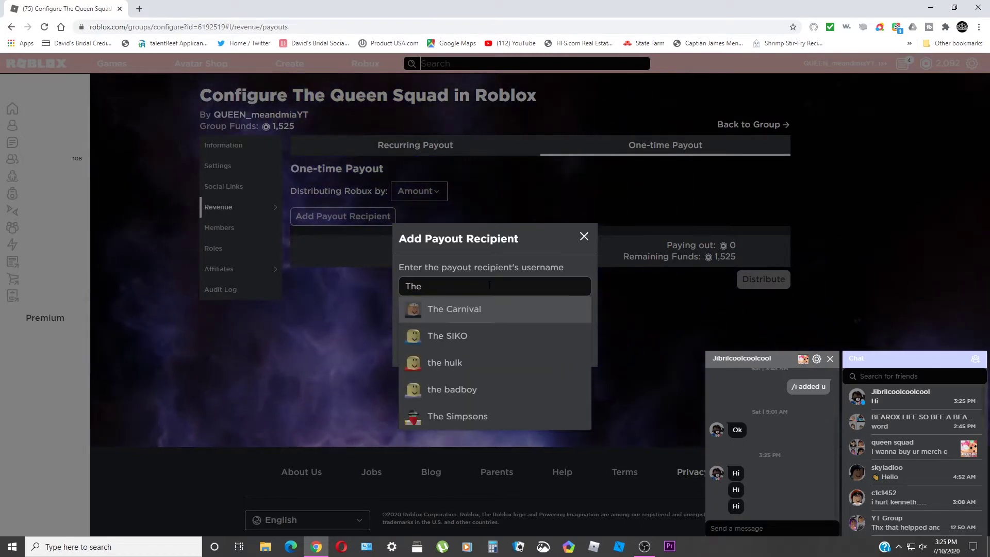
type("Cu")
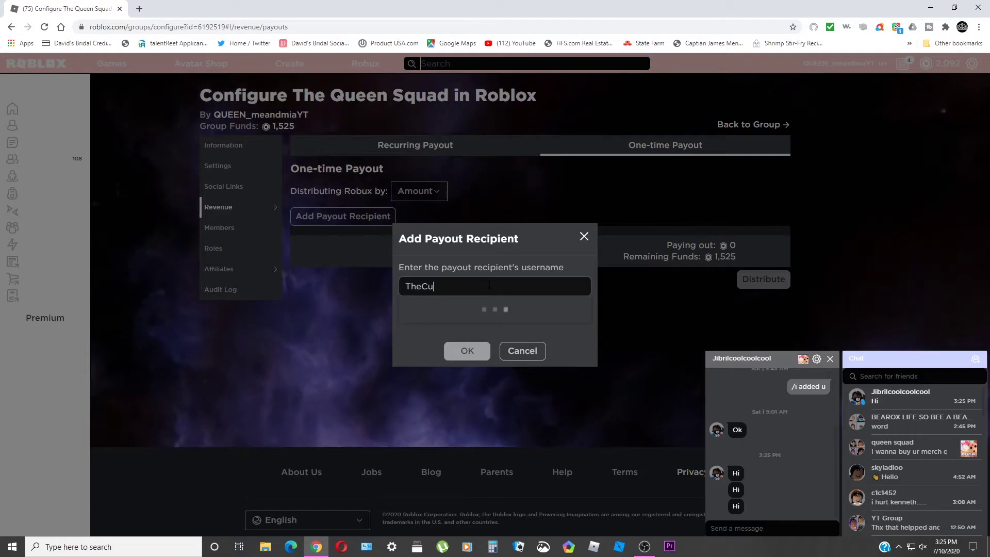
type("p")
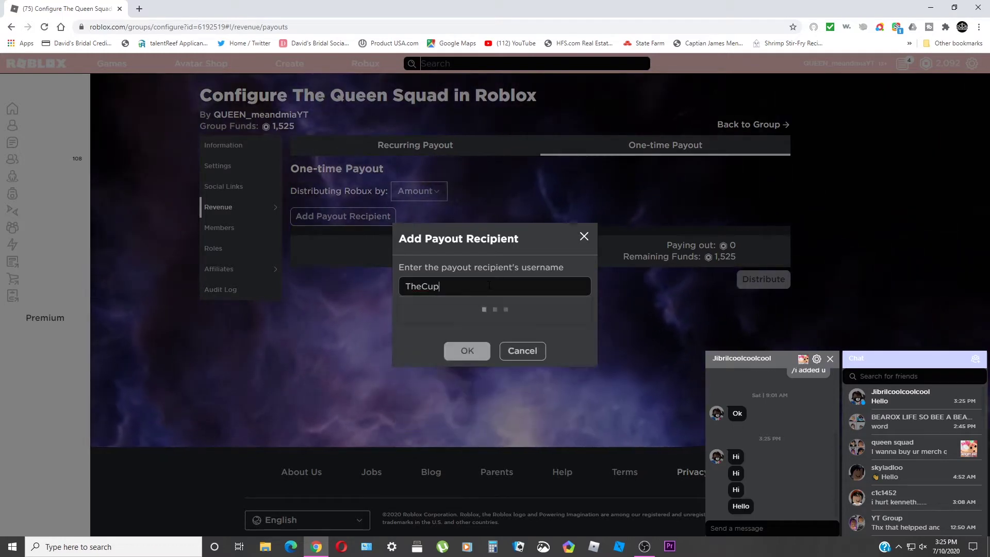
type("ca")
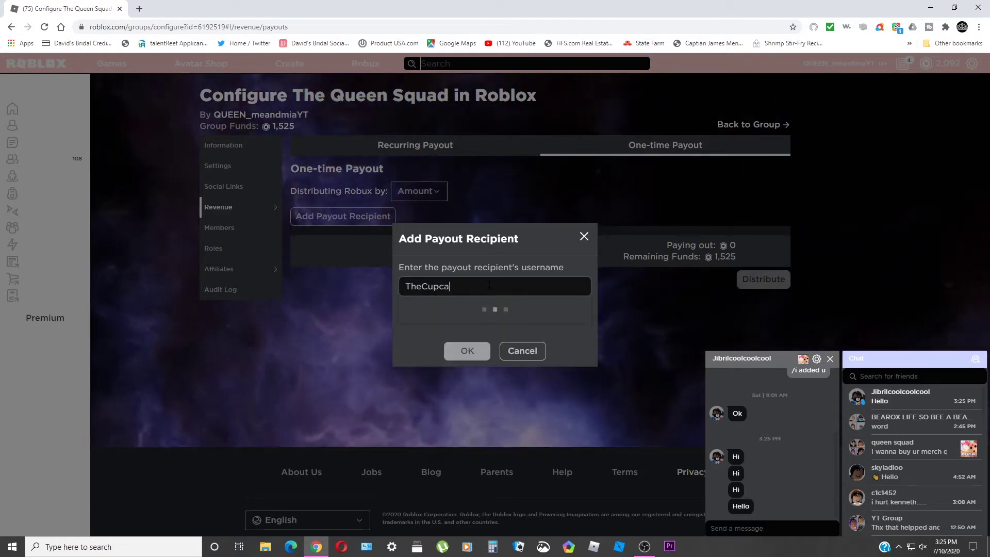
type("ke")
key("BackSpace")
key("BackSpace")
key("BackSpace")
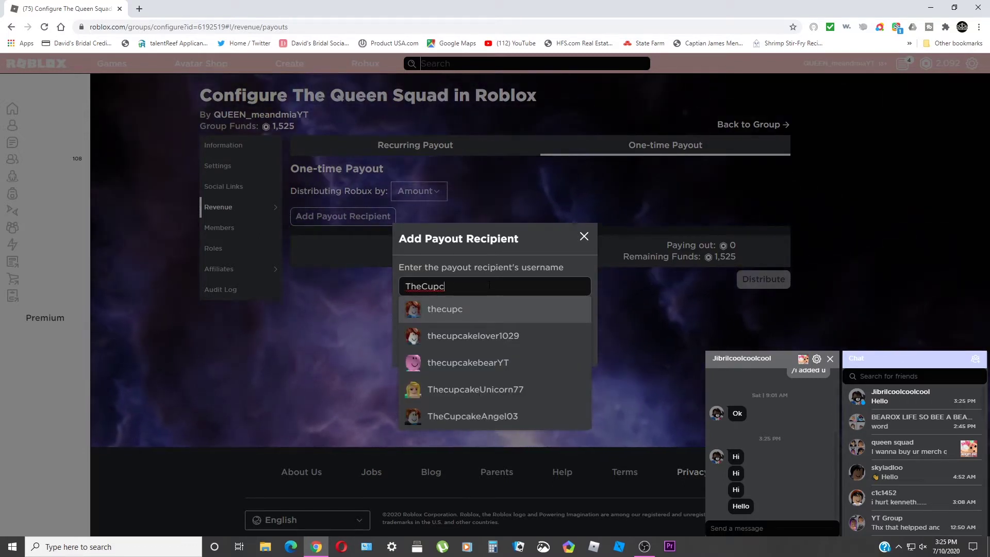
type("ake")
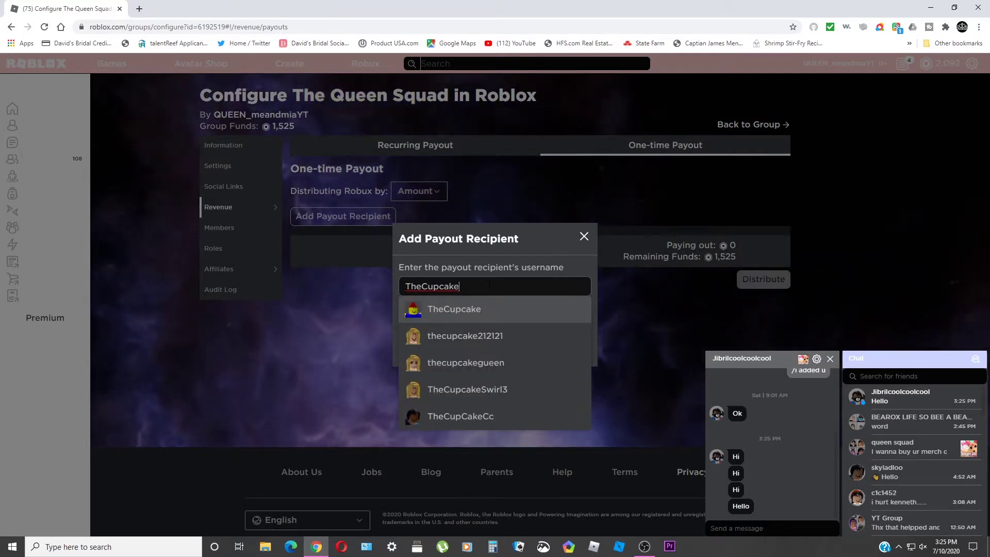
type("Qu")
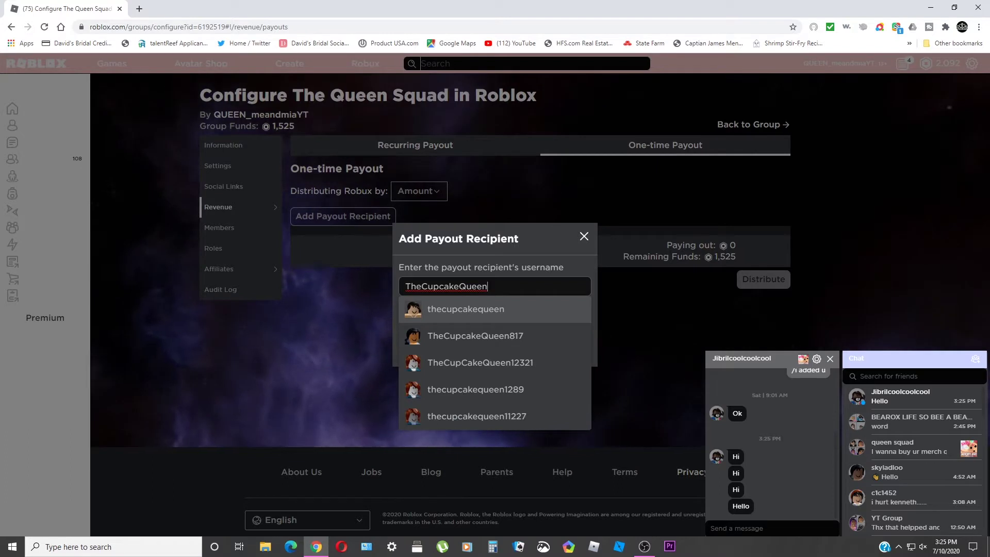
type("een")
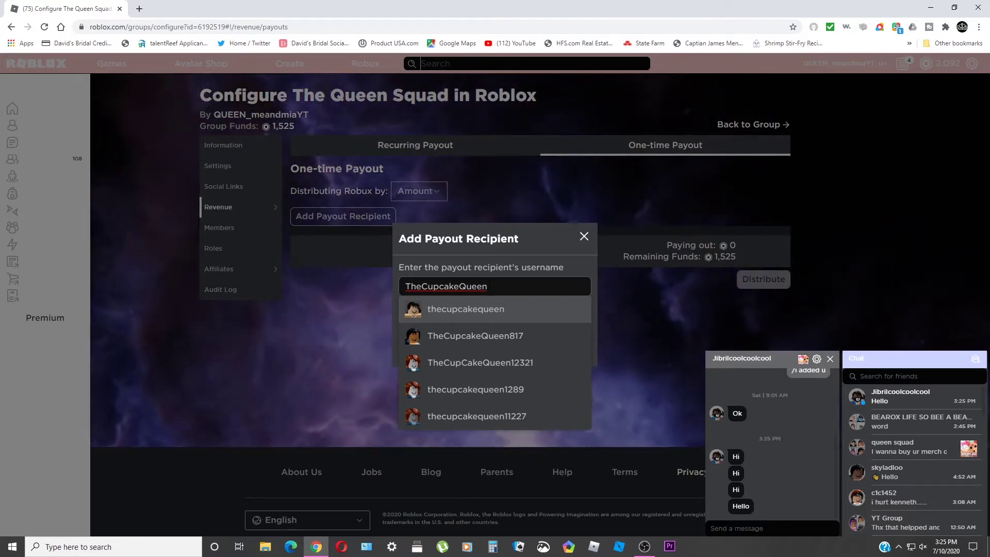
type("4000")
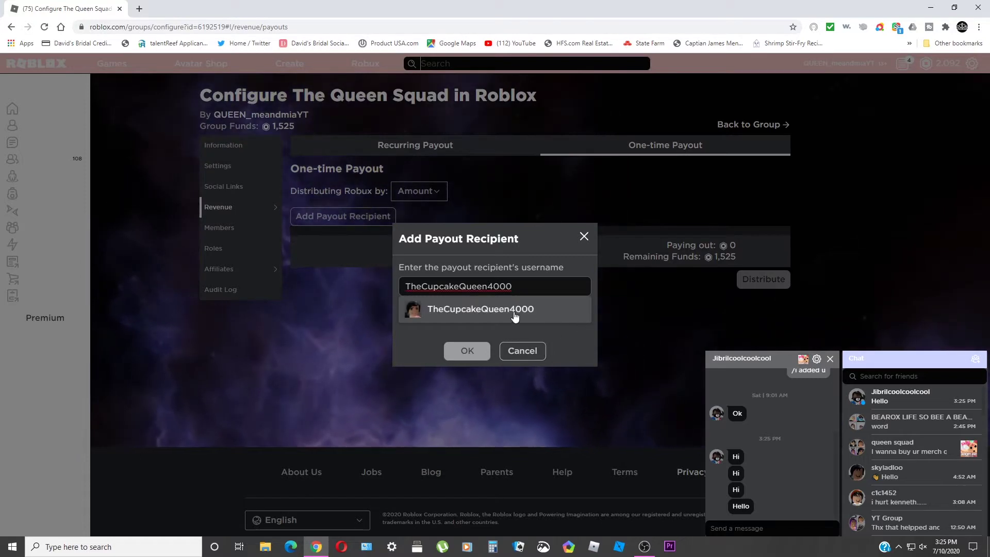
left_click(514, 312)
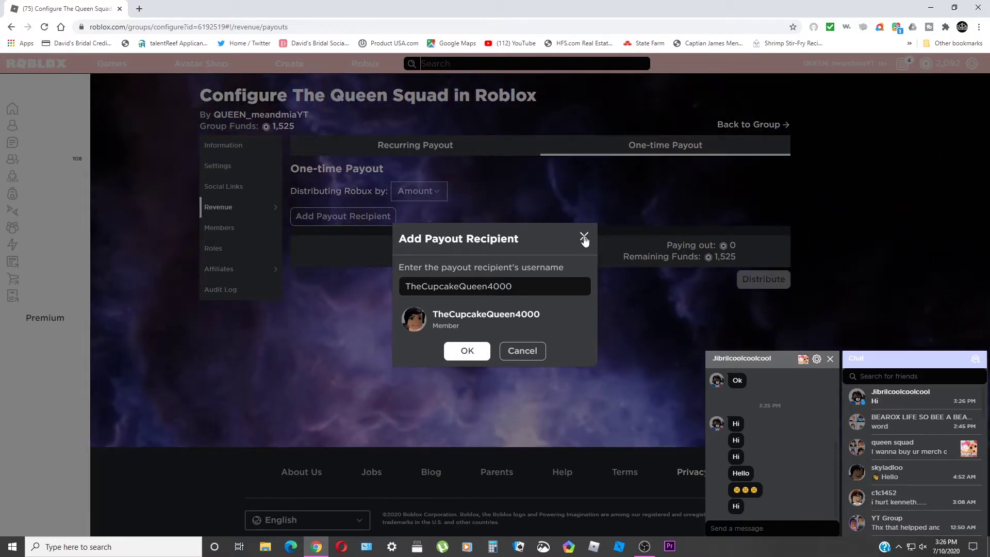
left_click(584, 238)
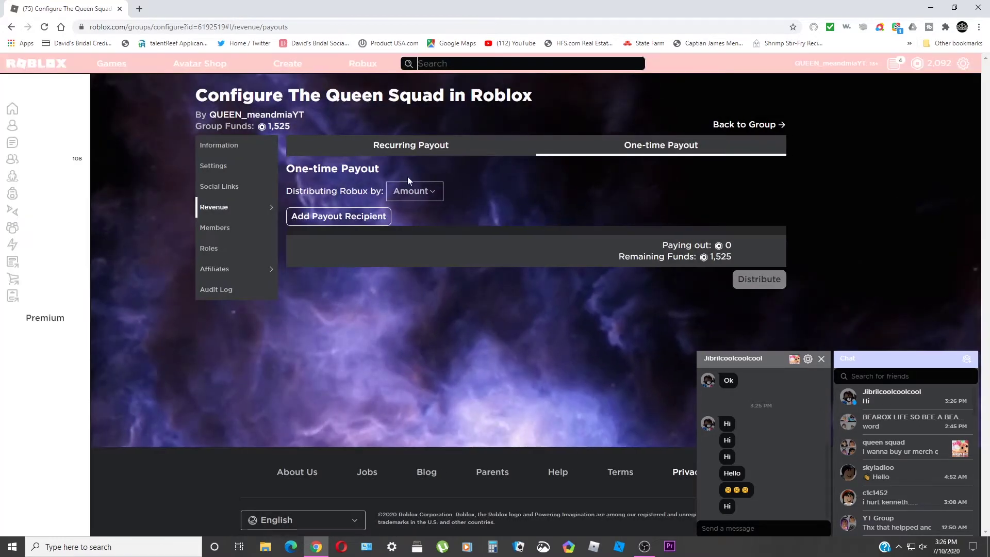
Choose Amount as the method for distributing Robux in the one-time payout.
left_click(435, 193)
left_click(410, 212)
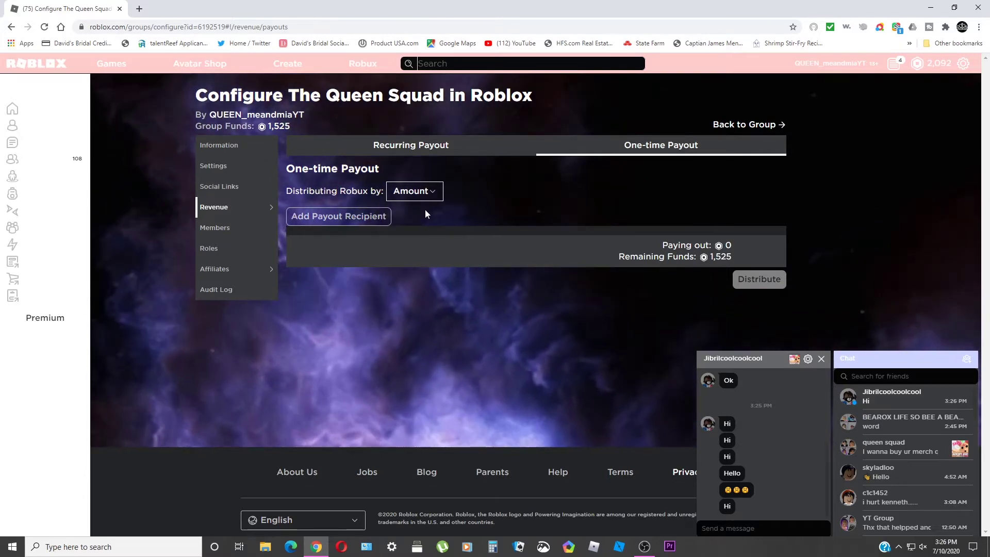
left_click(431, 194)
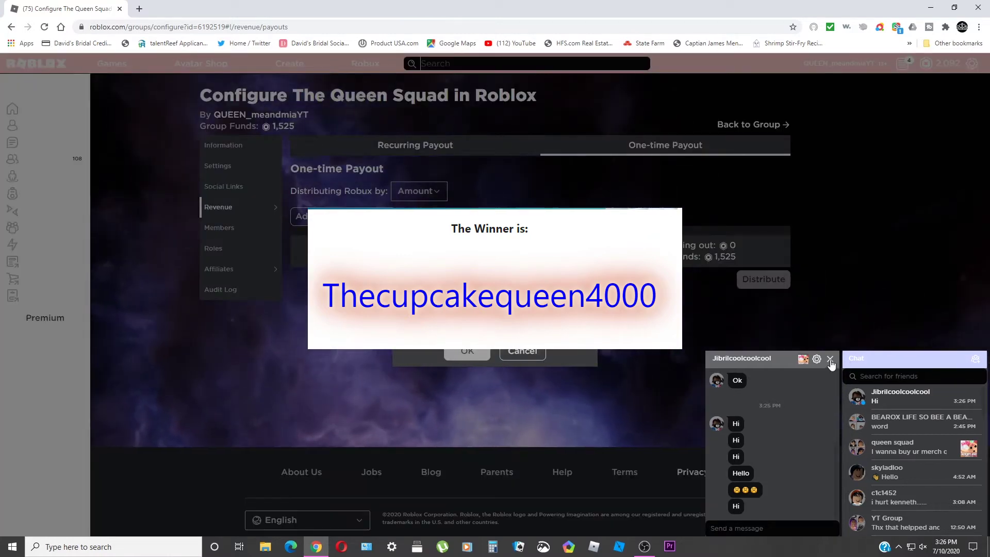
Close the open chat conversation and add the giveaway winner as the payout recipient by their full username.
left_click(830, 359)
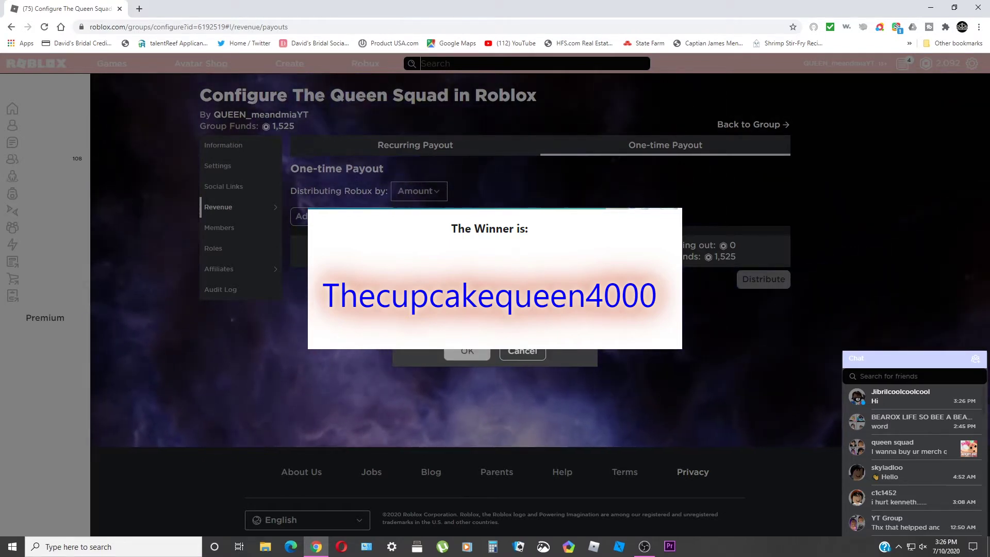
type("ake")
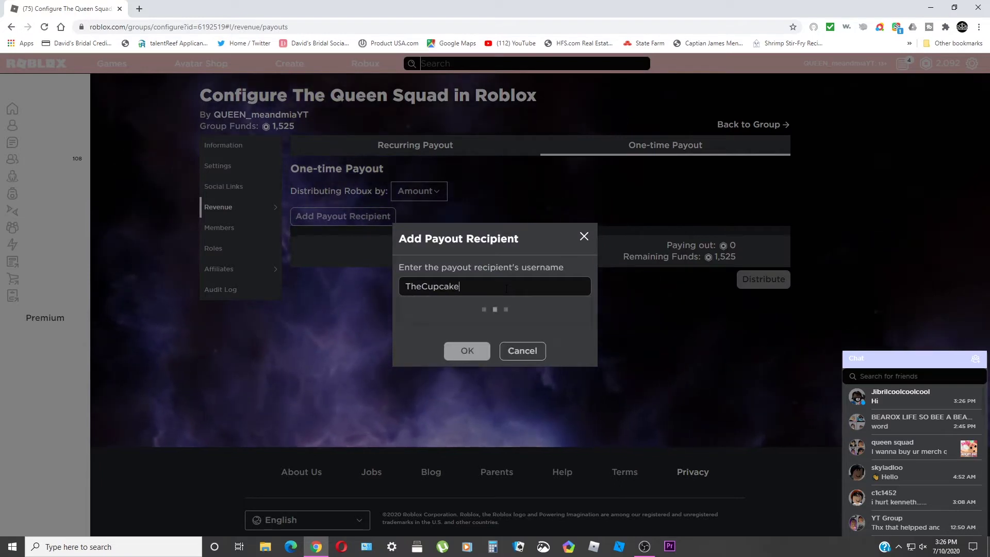
type("Q")
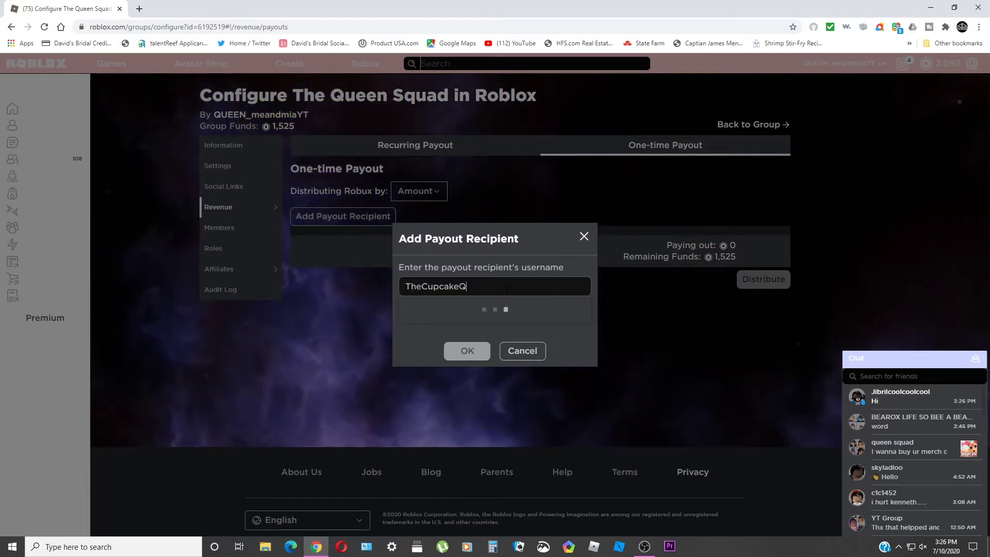
type("ueen")
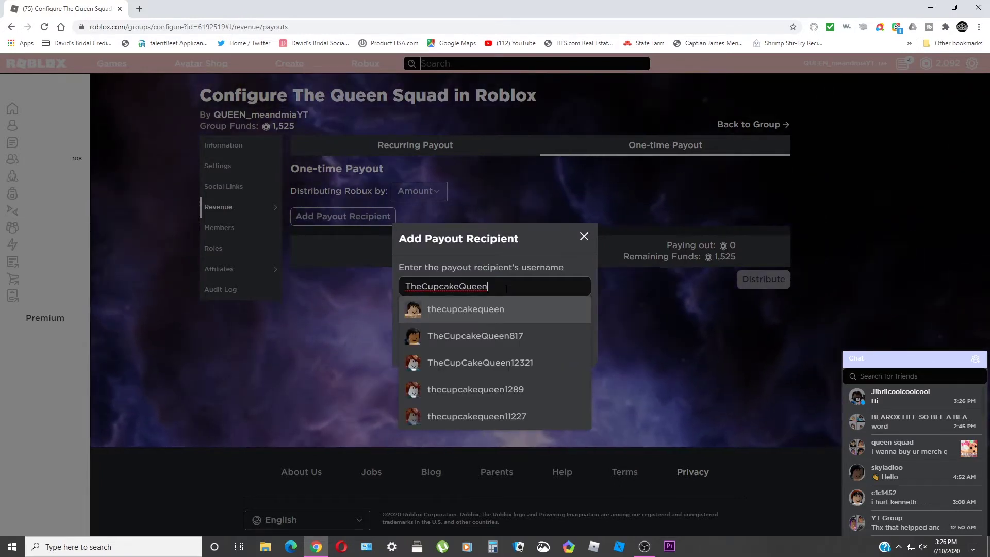
type("4000")
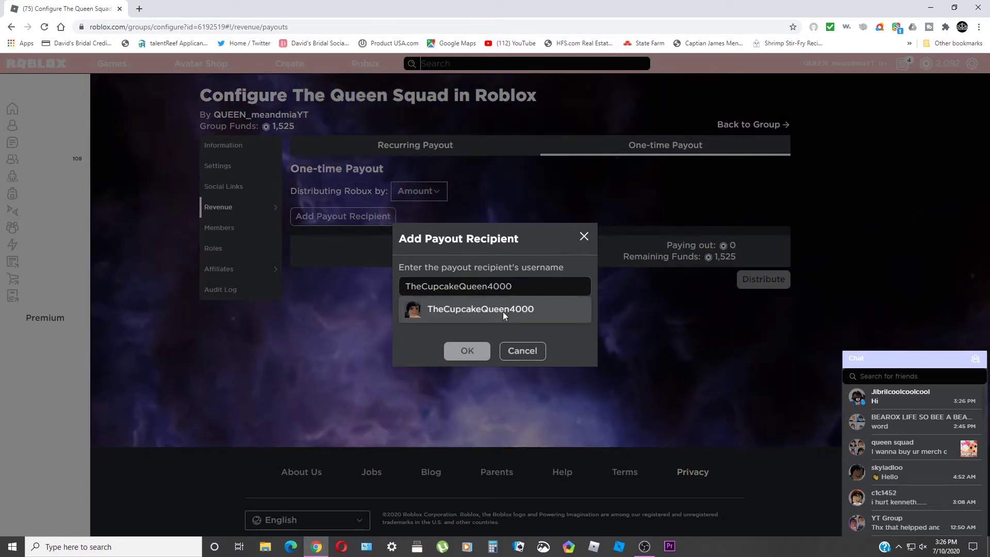
left_click(504, 312)
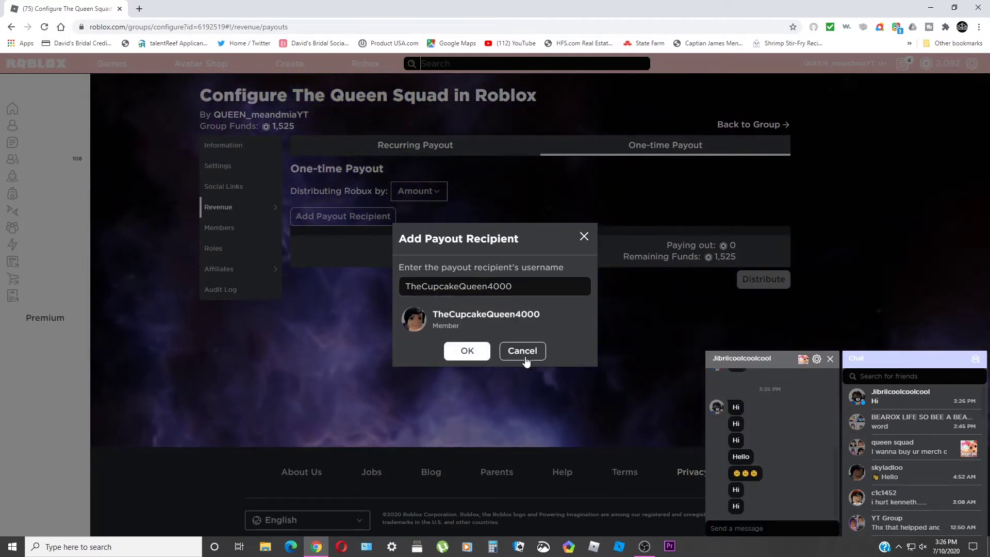
left_click(466, 352)
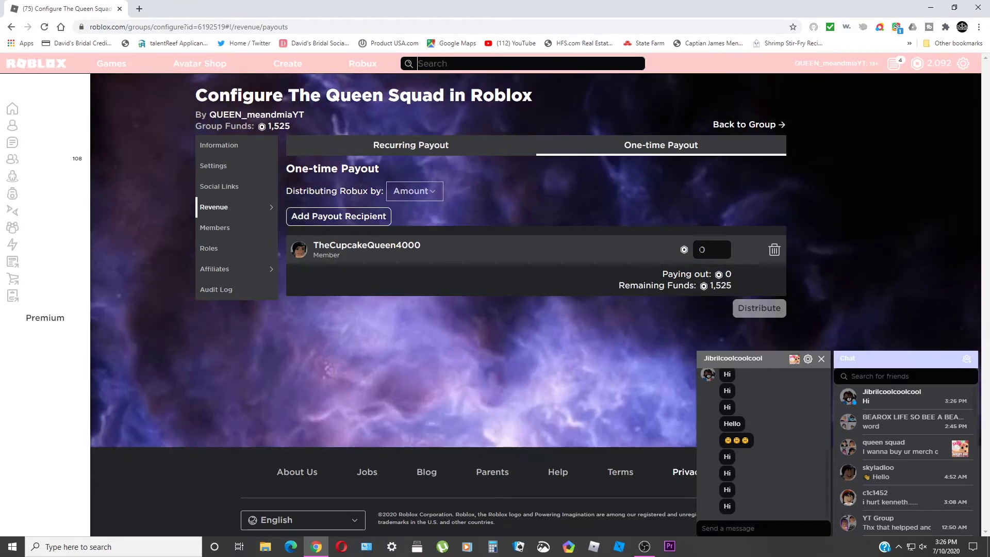
Set the recipient's payout to 500 Robux and distribute it from the group funds.
left_click(711, 250)
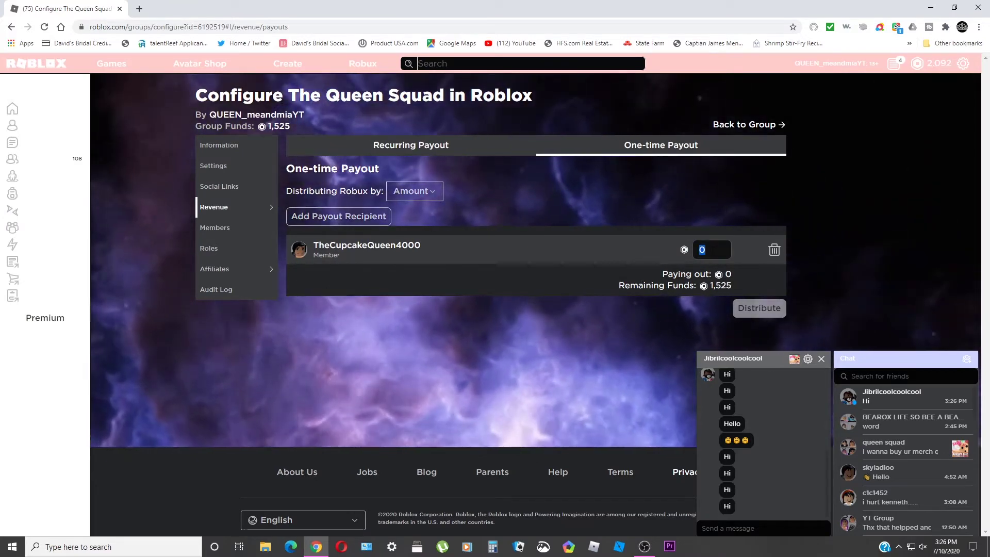
type("500")
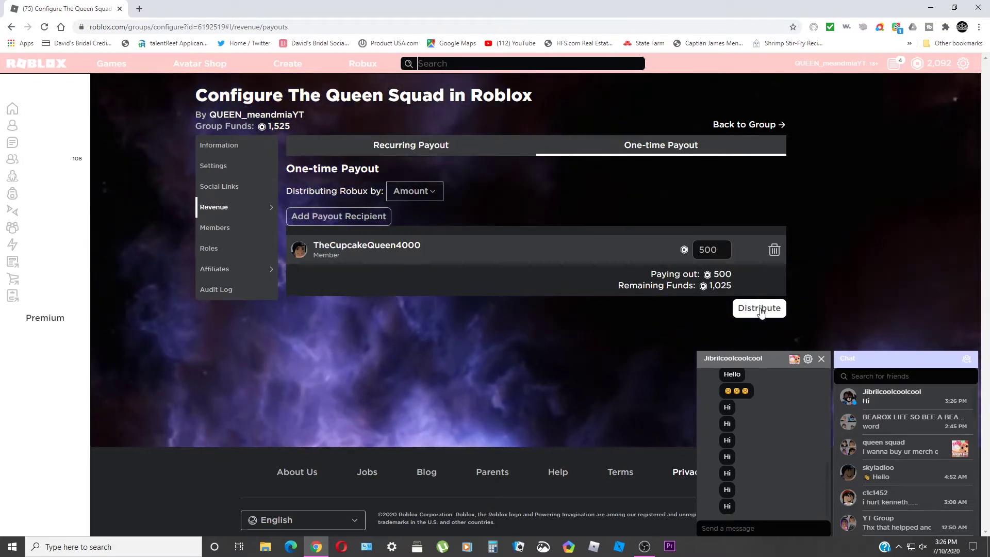
left_click(760, 308)
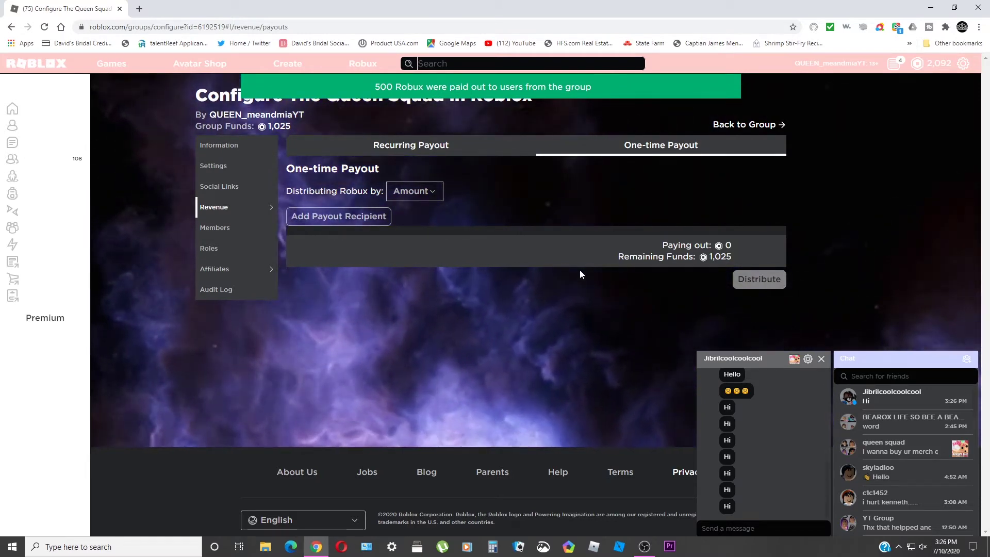
Try to add another giveaway winner as a one-time payout recipient by their full username.
left_click(368, 216)
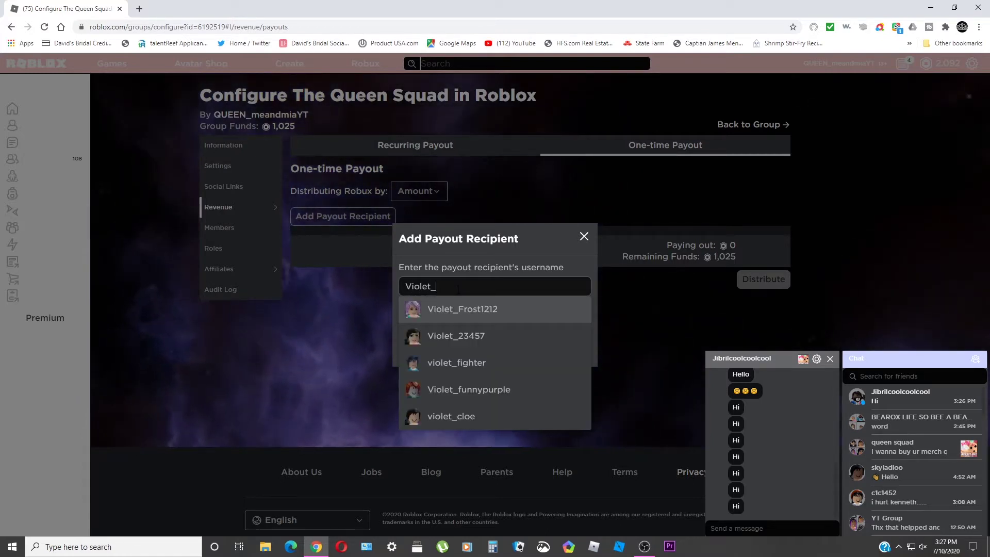
type("roblox")
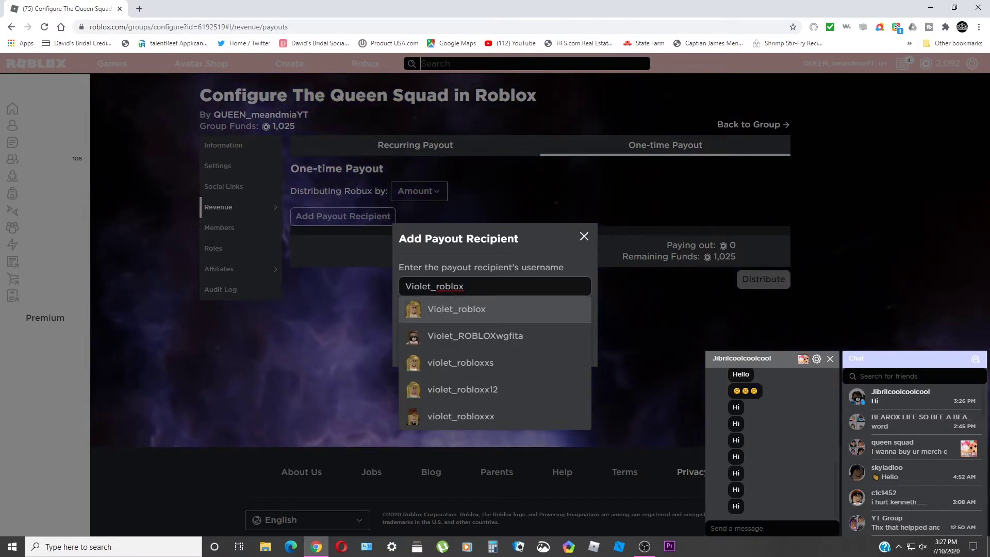
type("1121")
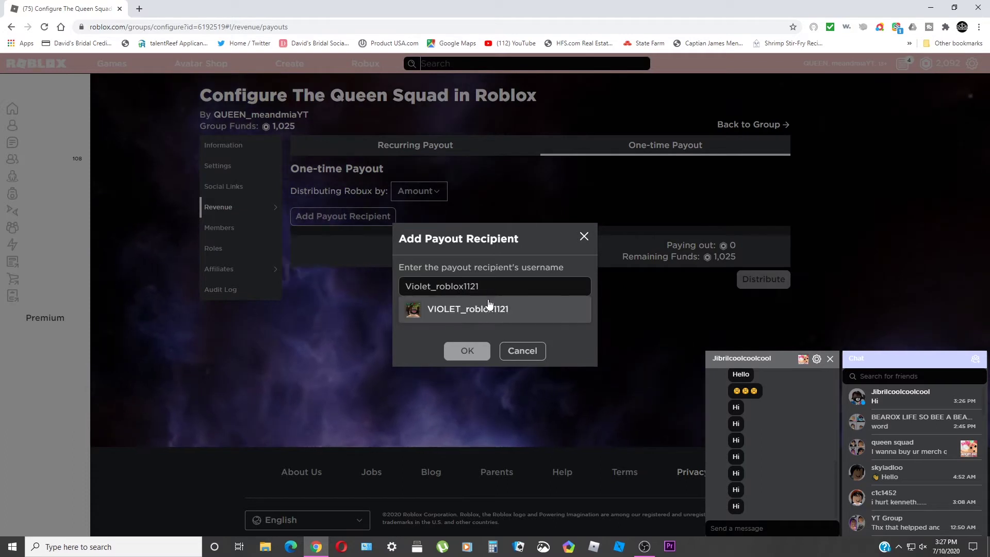
left_click(493, 315)
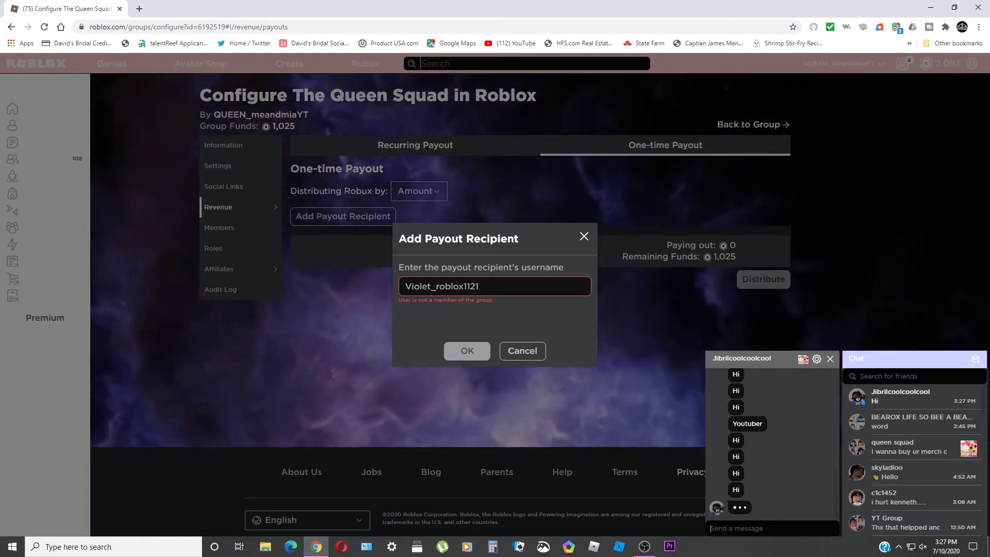
Reply to the friend in the open chat conversation with "hi sorry" and "how r u".
type("hi sorry")
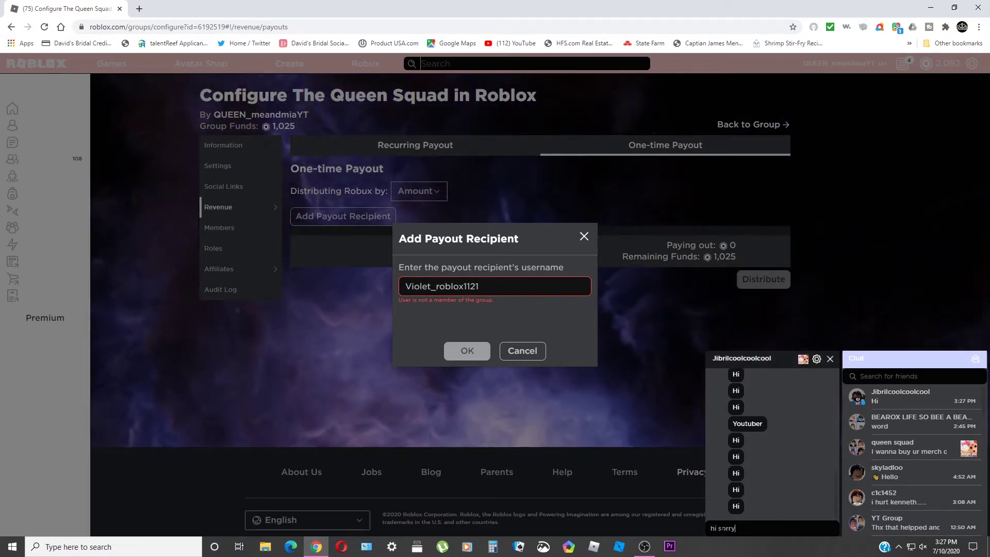
key("Return")
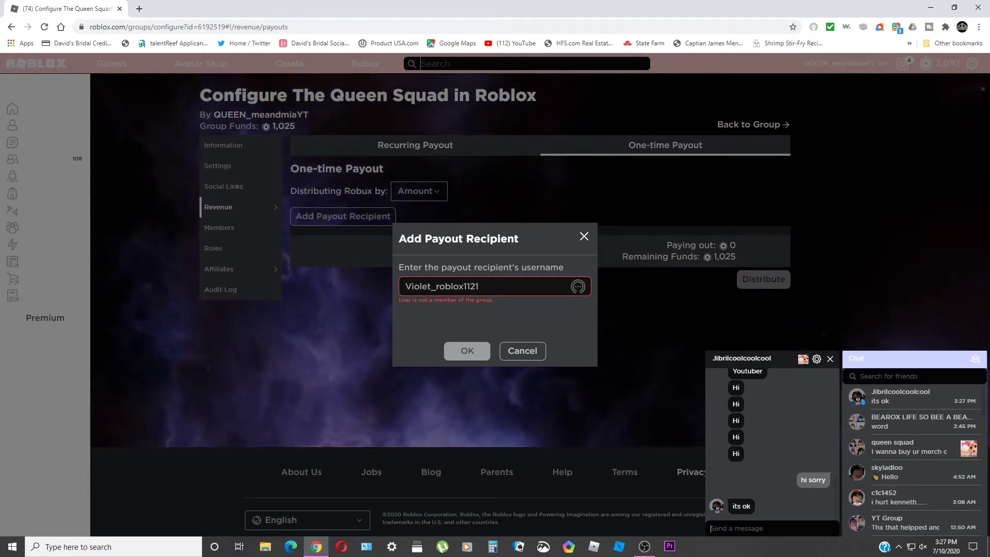
type("u")
key("Return")
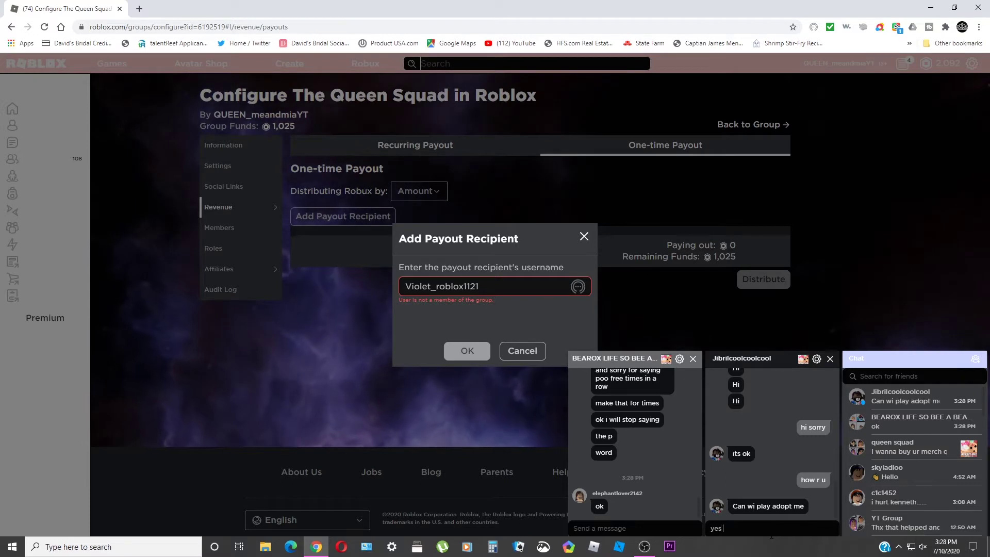
Try to answer the friend's invitation to play with "yes gvie me a sec i have to finish the giveaway".
type("me a s")
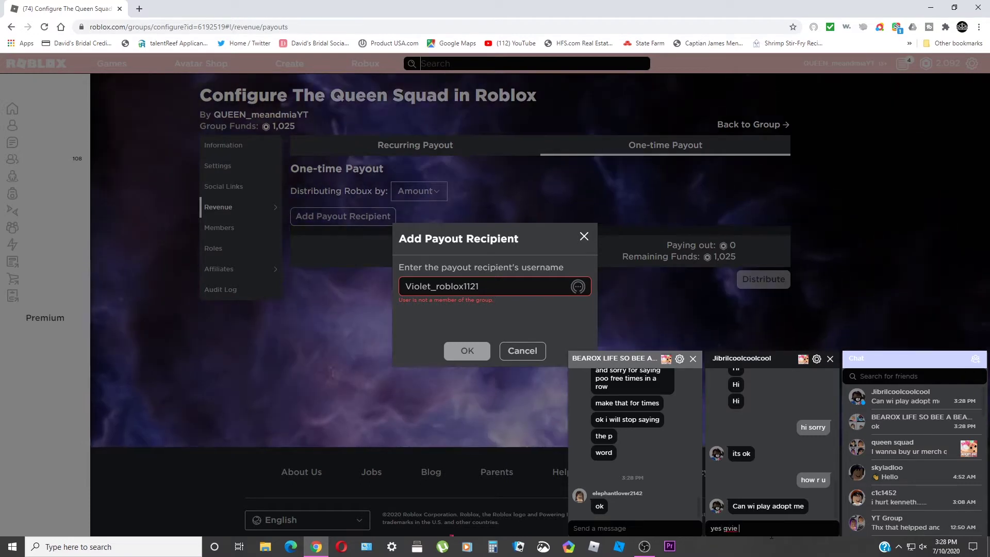
type("ec i have to fin")
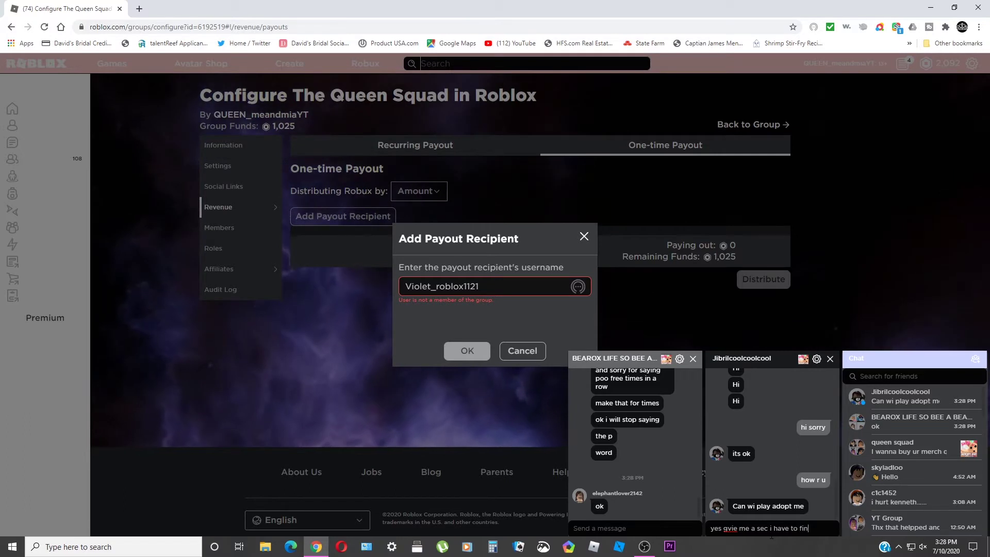
type("ish the")
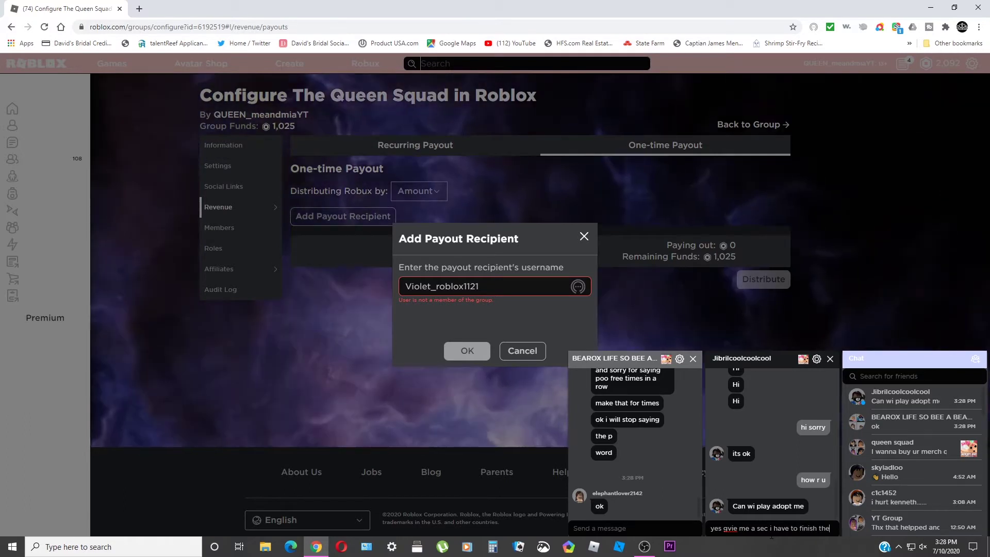
type(" giveaway")
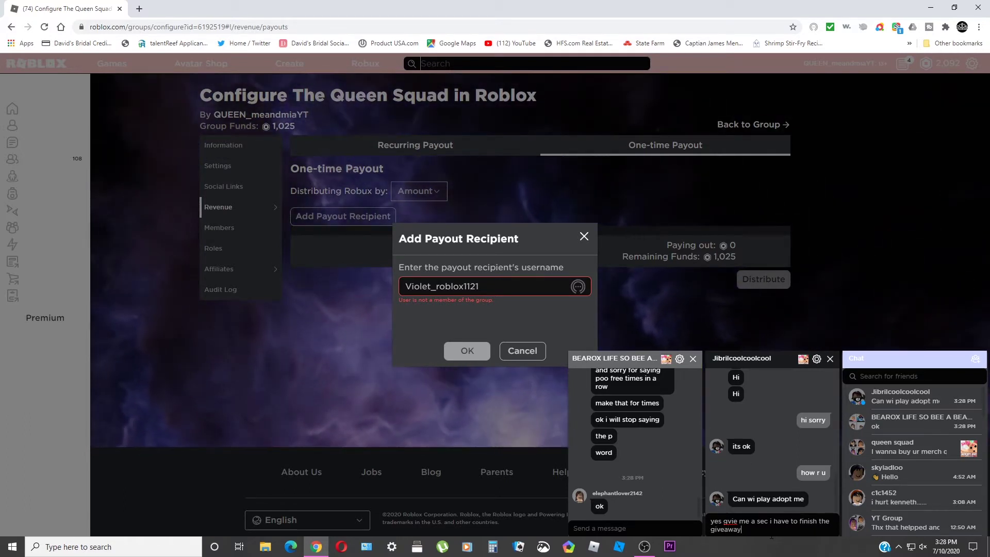
key("Return")
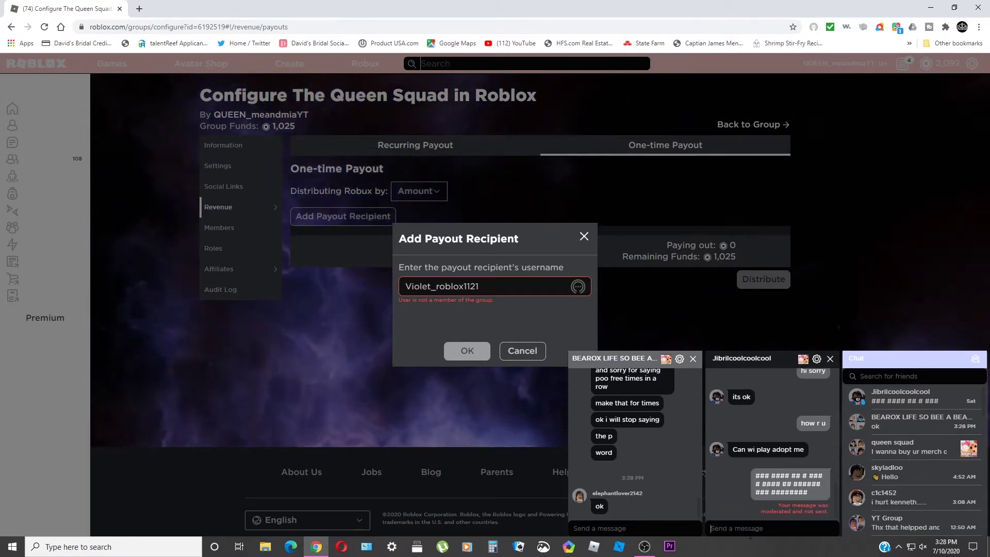
Send the friend the chat message "in a sec" and try to follow it with one about needing to finish the giveaway.
type("in a sec")
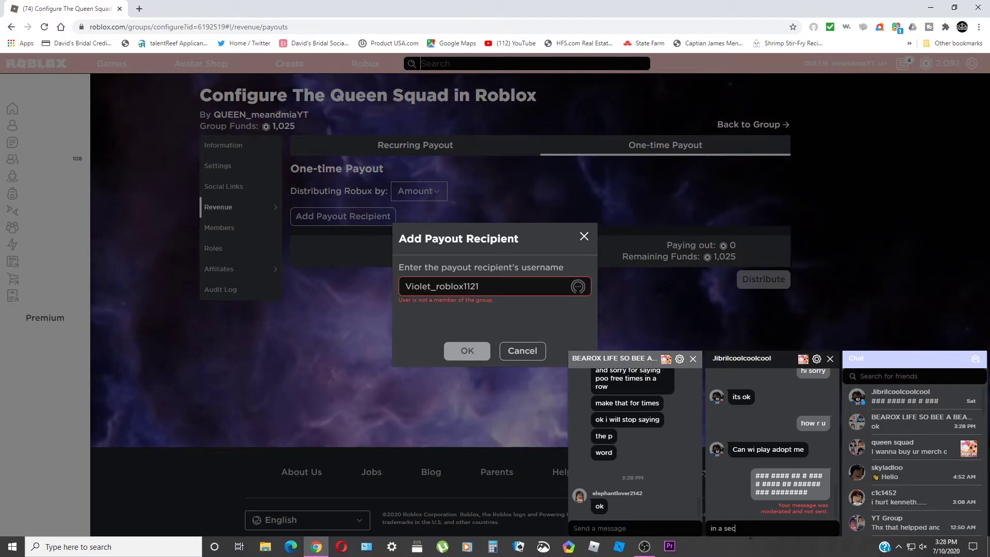
key("Return")
type("i need to fin")
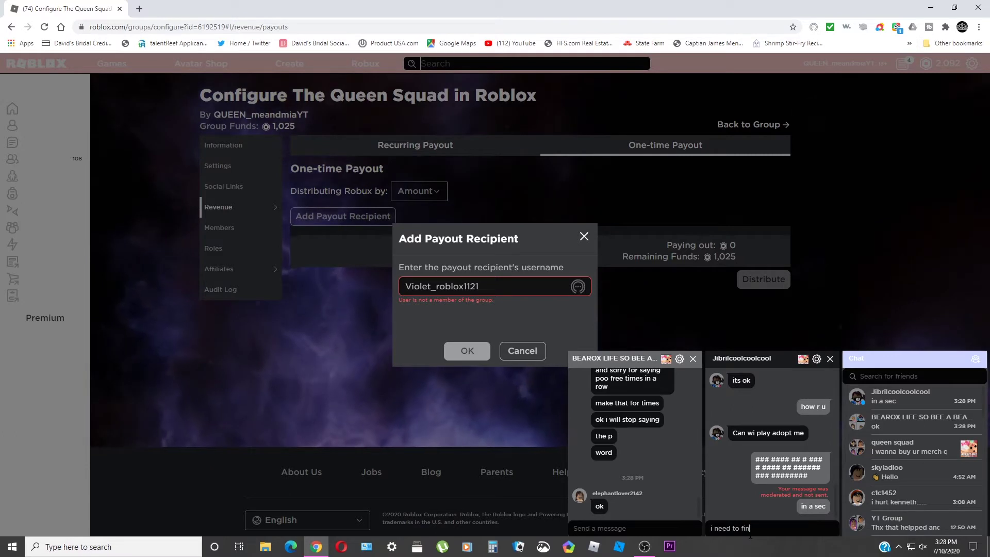
type("ish the")
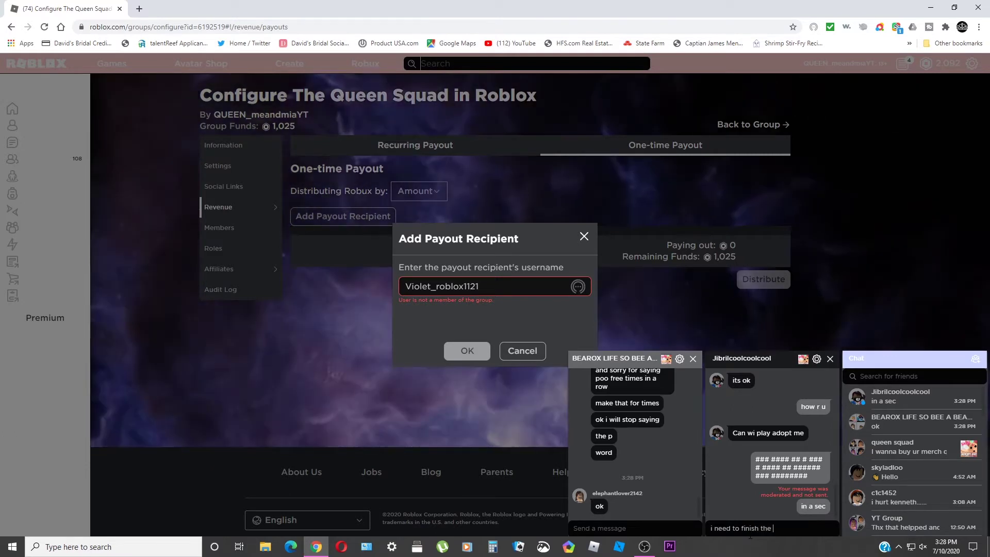
type(" gveaay")
key("Return")
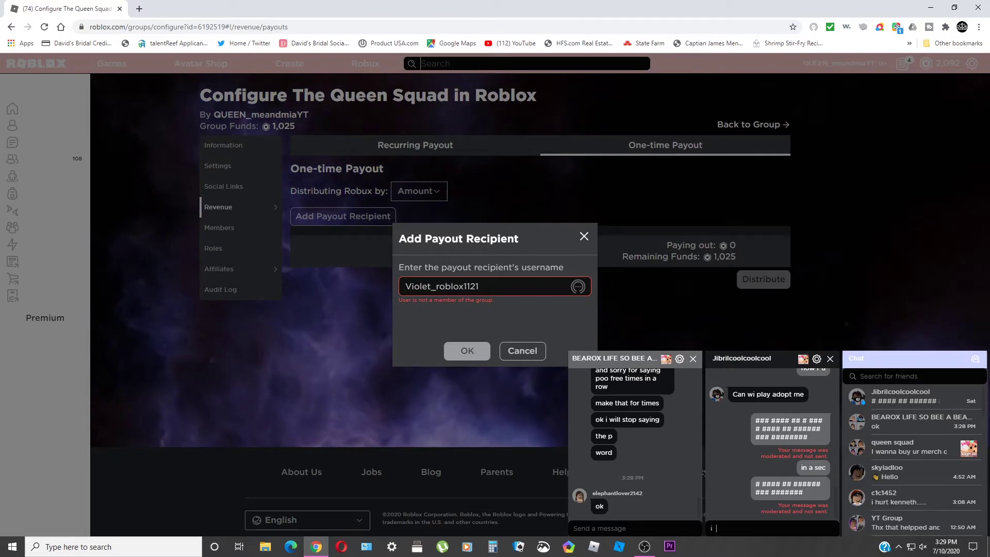
Send the friend the chat message "i need to finish finish something".
type("i ")
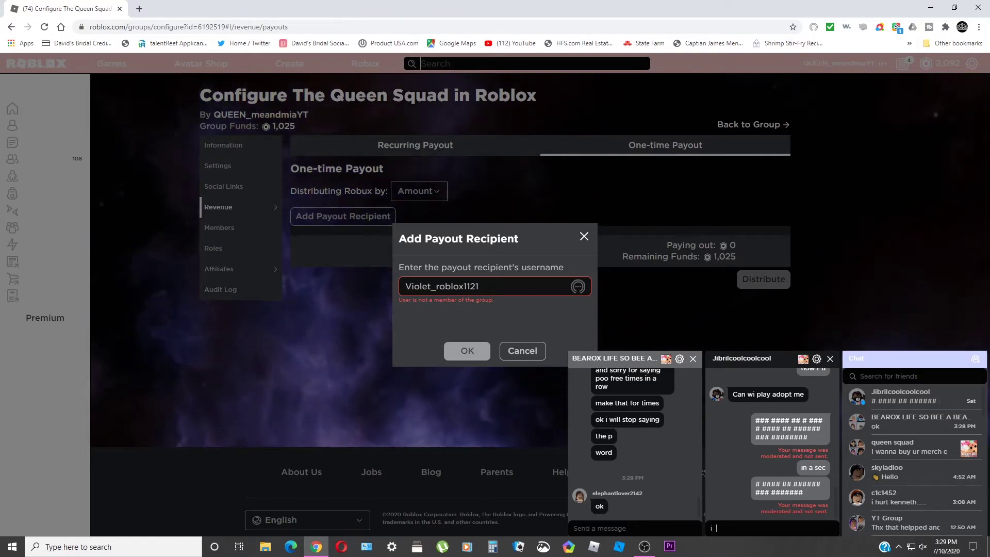
type("need to fin")
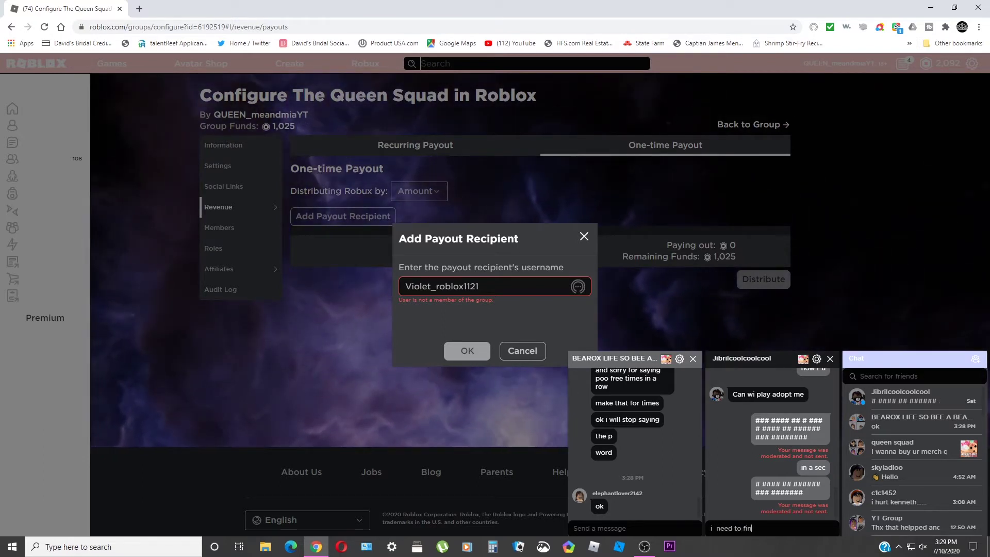
type("ish")
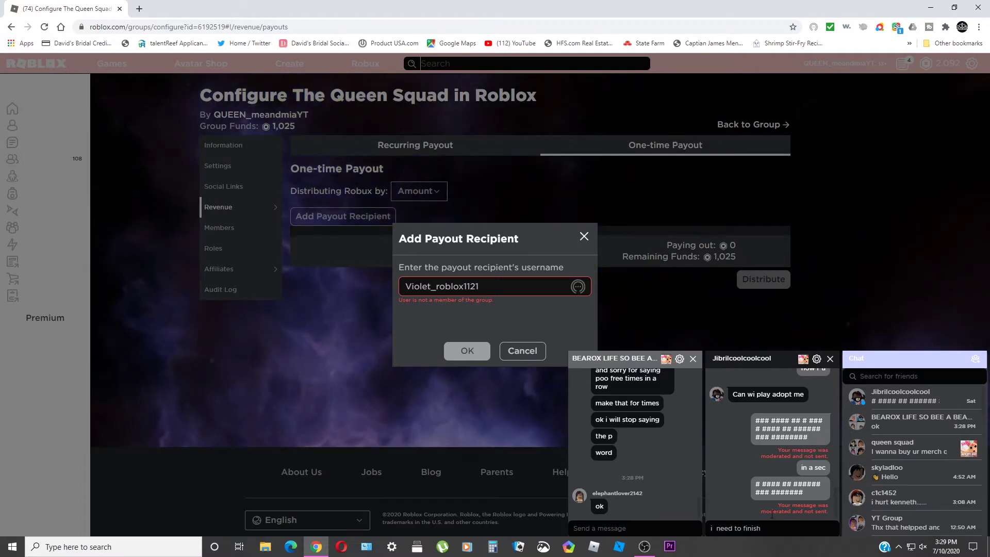
type("finh")
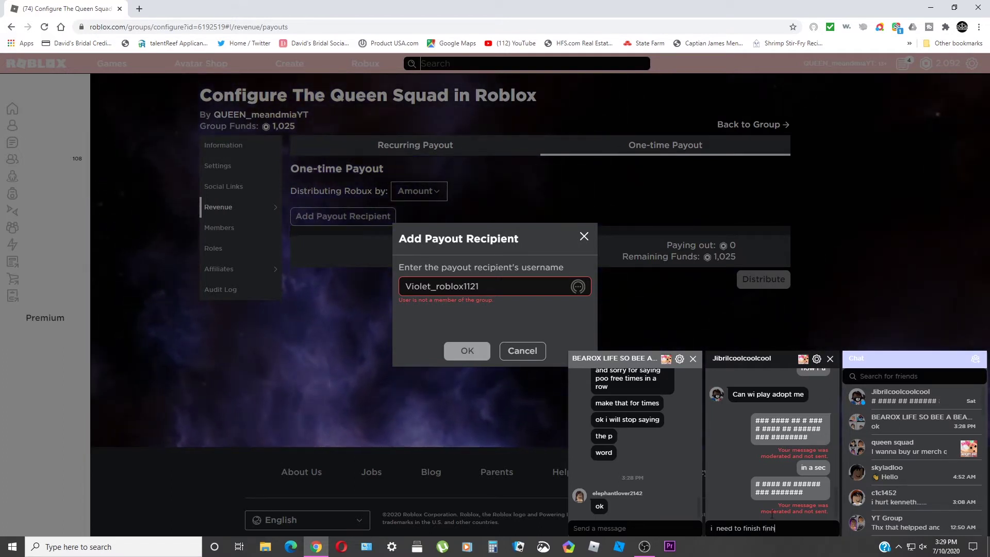
type("ish som")
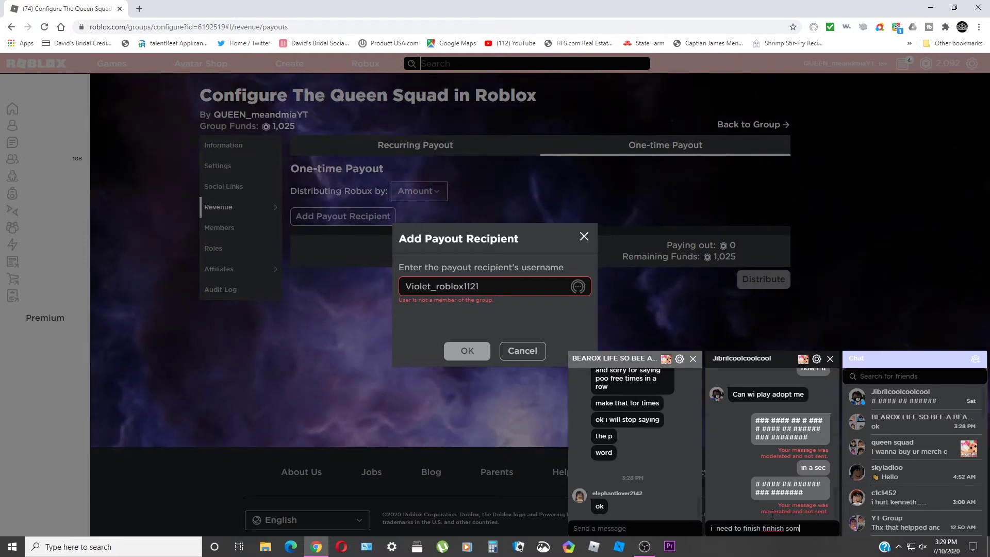
key("BackSpace")
key("BackSpace")
key("BackSpace")
key("BackSpace")
key("BackSpace")
key("BackSpace")
key("BackSpace")
key("BackSpace")
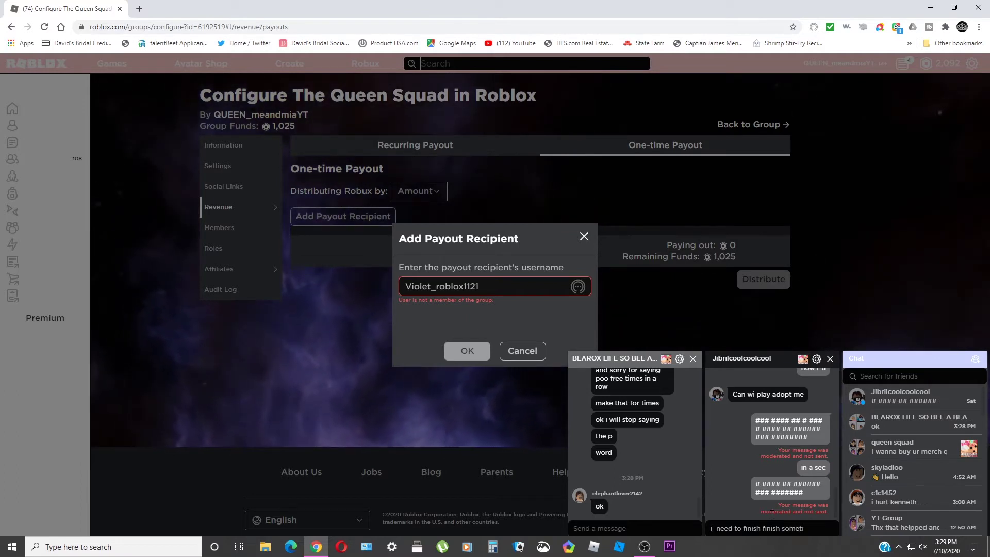
key("BackSpace")
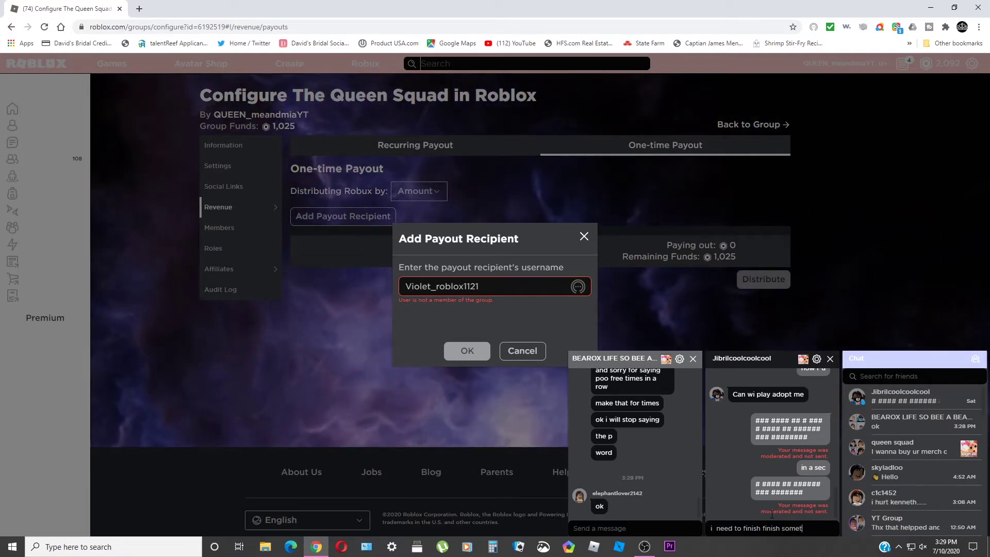
type("hing")
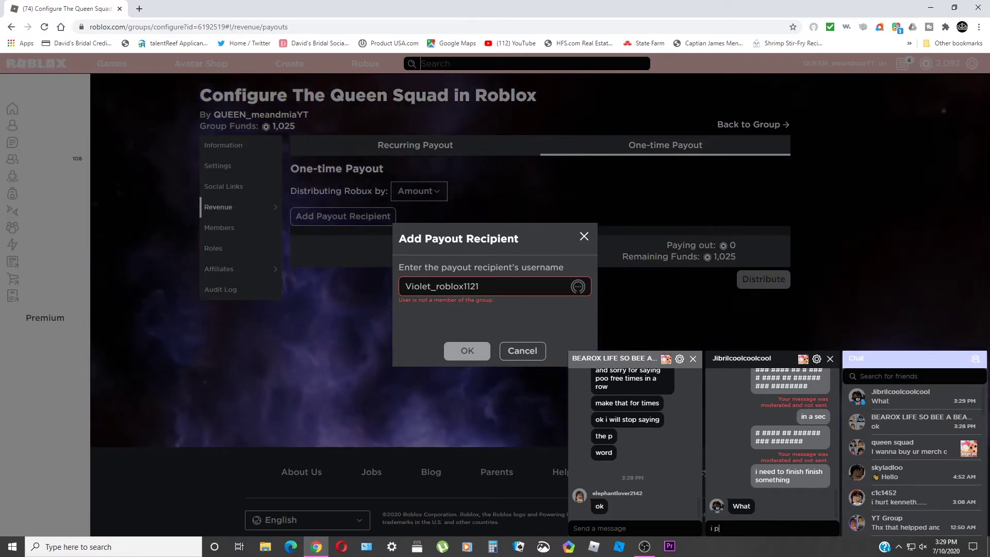
Answer the friend's question in the chat with "i picking winner".
type("ick")
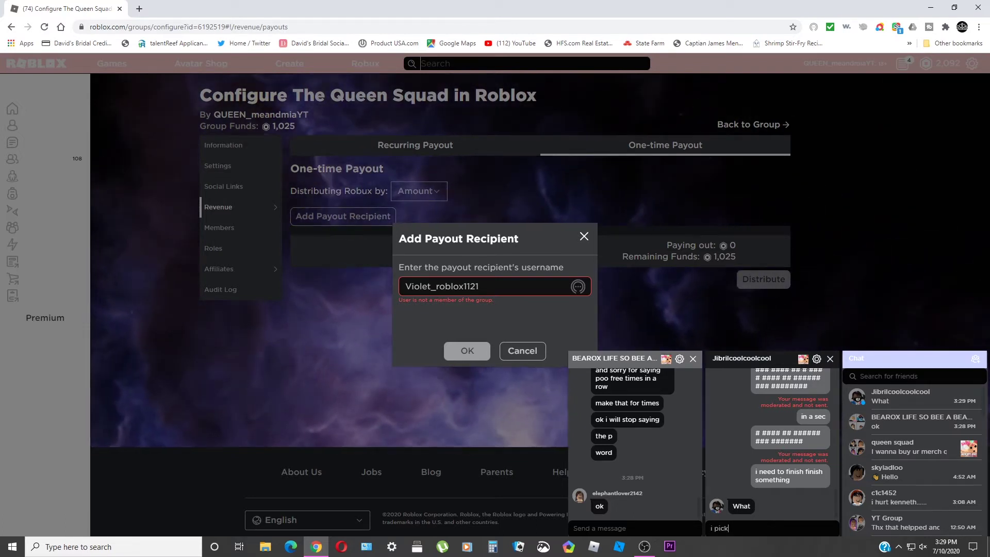
type("ing winner")
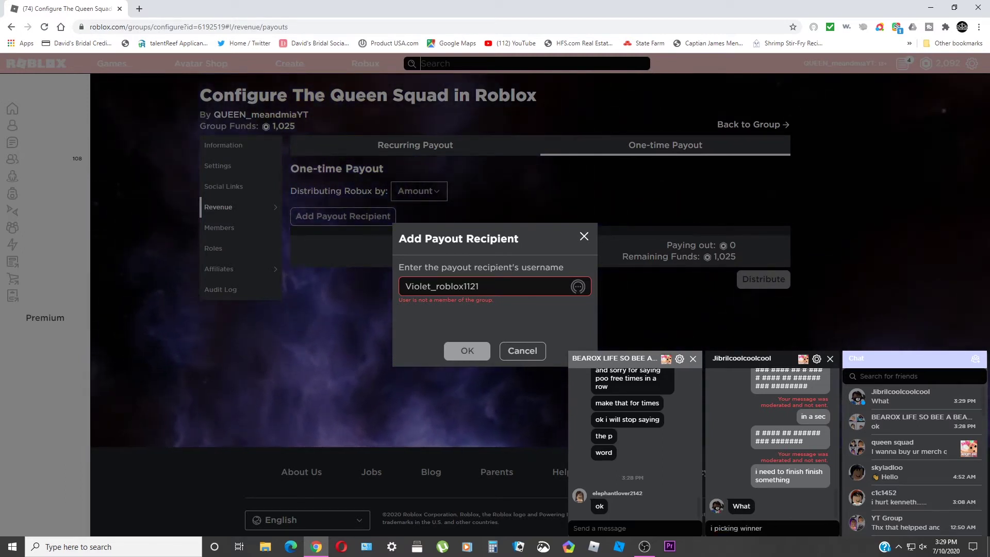
key("Return")
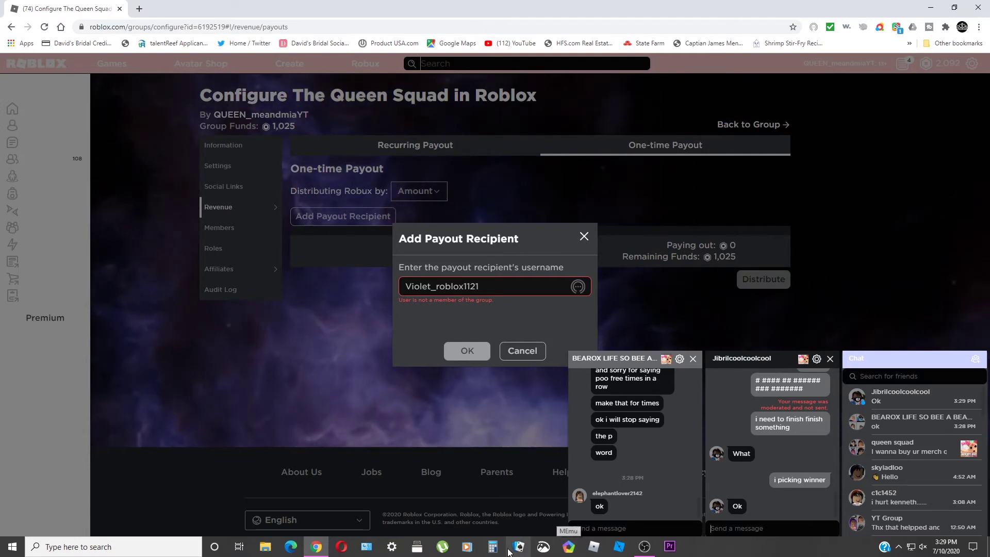
Close both open chat conversations.
mouse_move(319, 551)
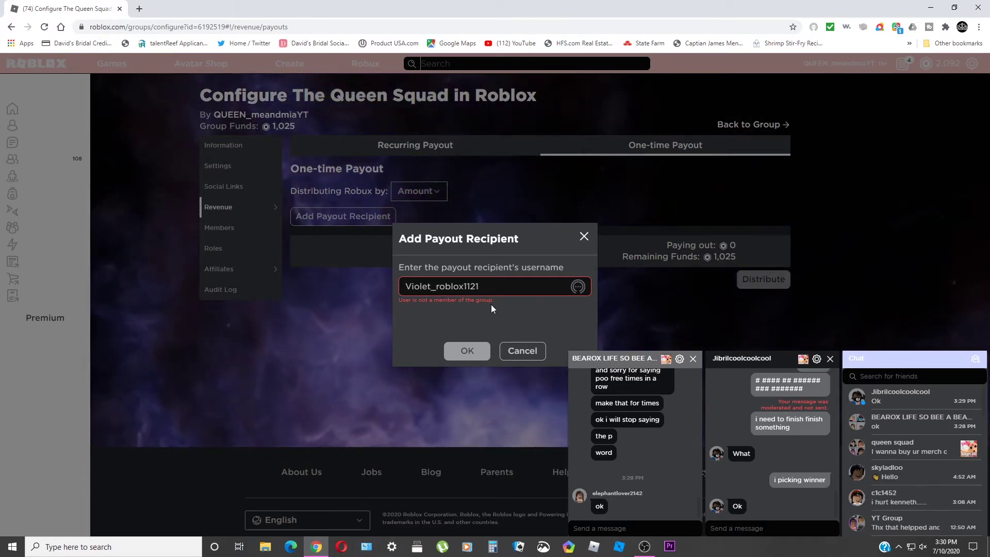
left_click(692, 360)
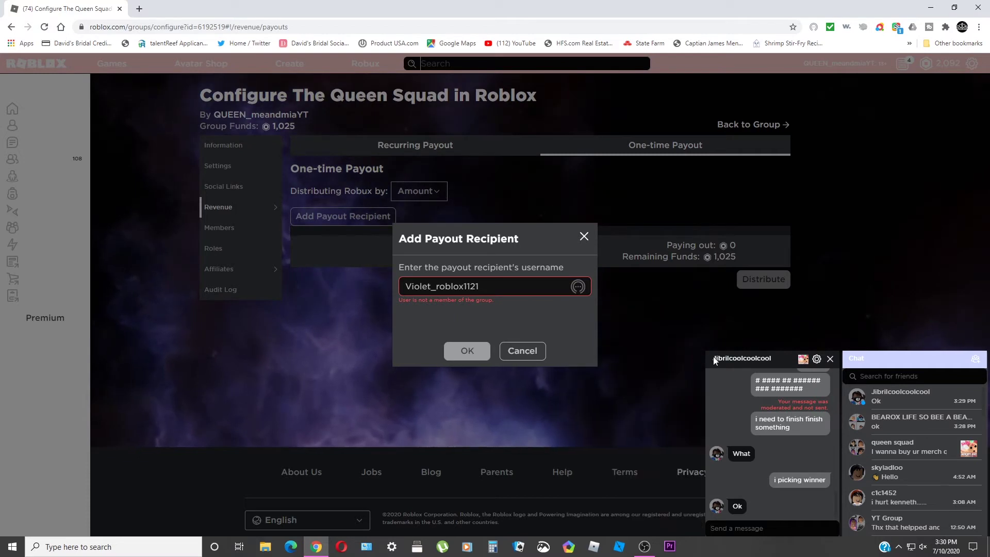
left_click(830, 359)
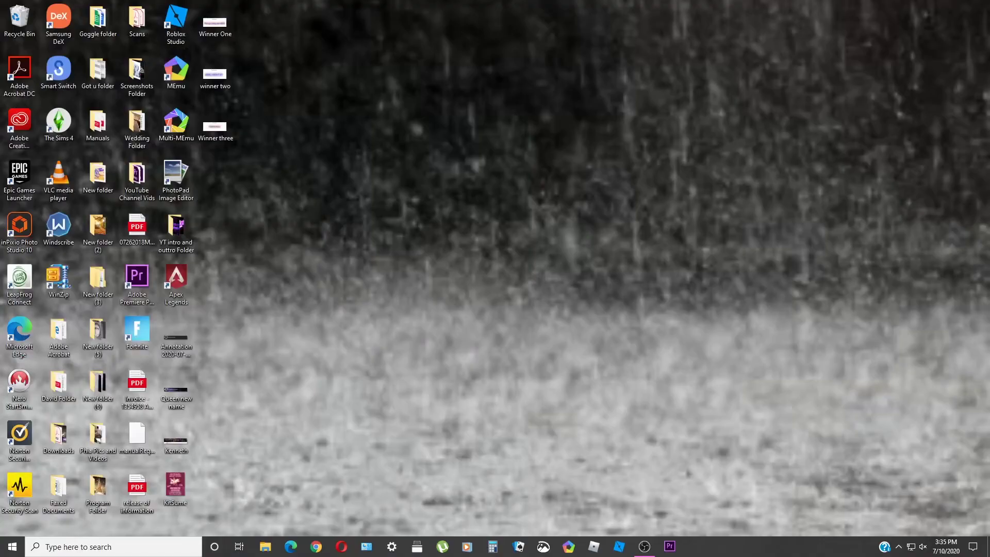
left_click(652, 550)
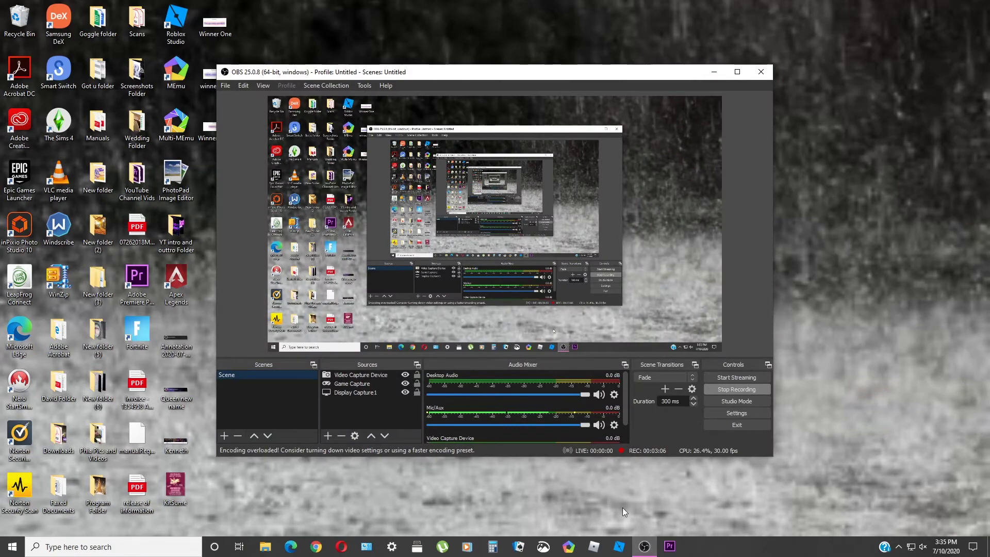
left_click(644, 546)
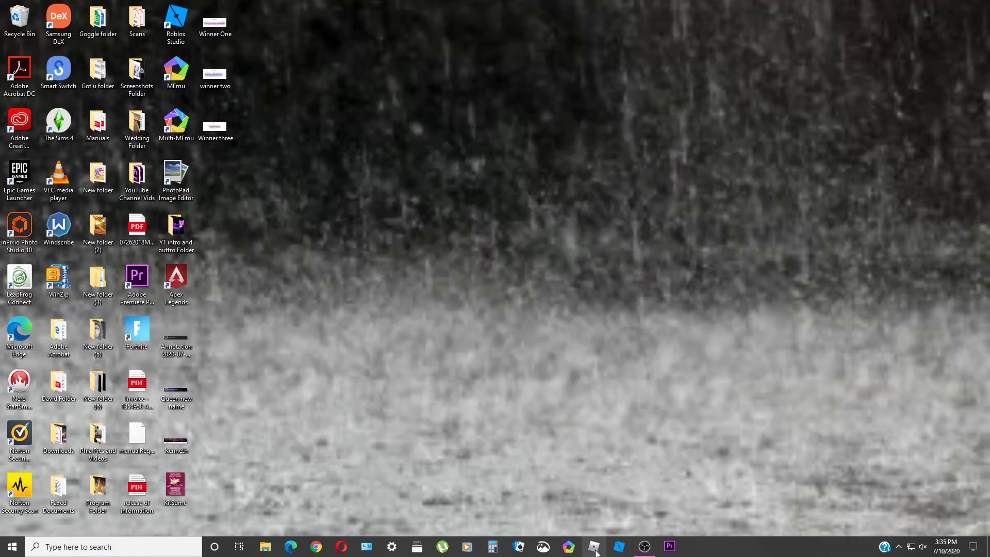
Open the Roblox website and go to the revenue payouts configuration of the group The Queen Squad in Roblox.
left_click(595, 553)
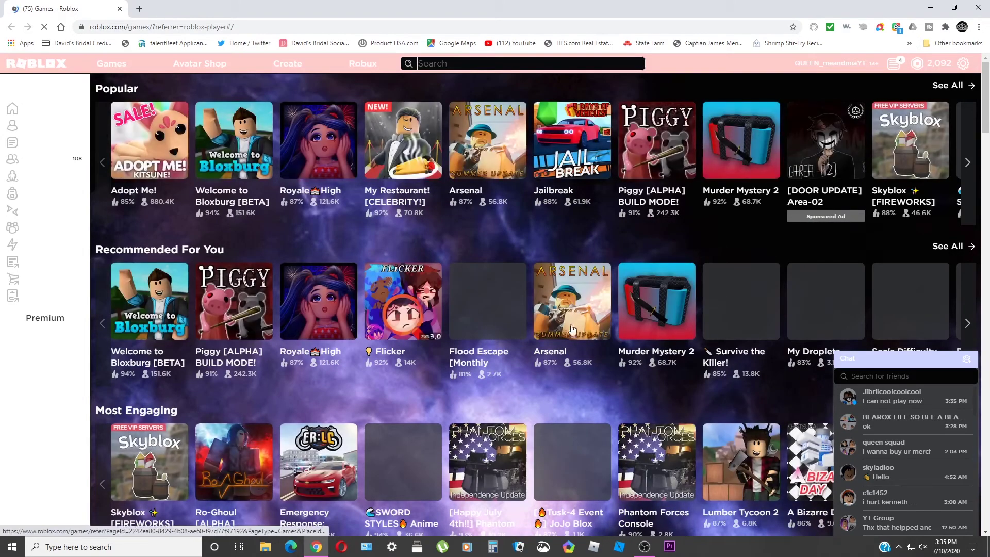
left_click(15, 233)
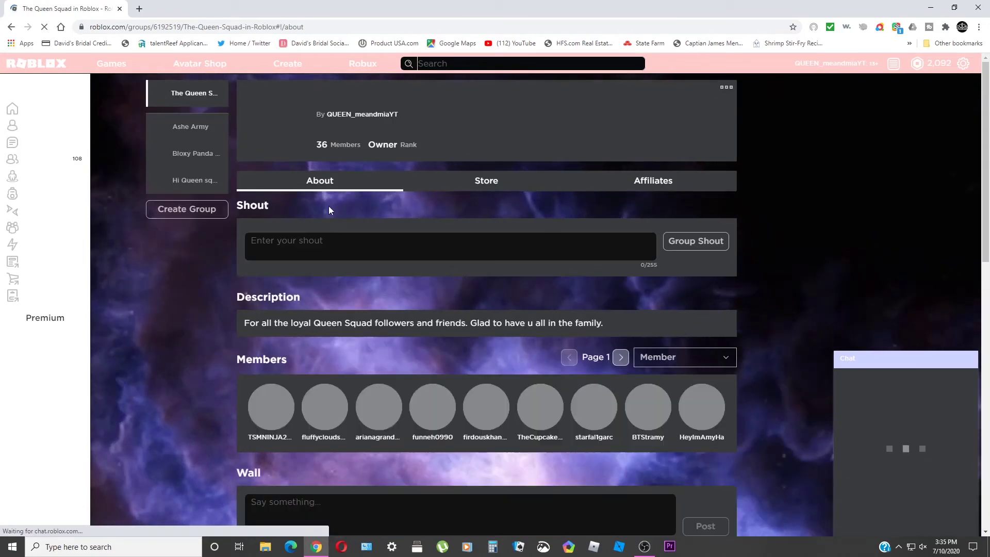
left_click(727, 88)
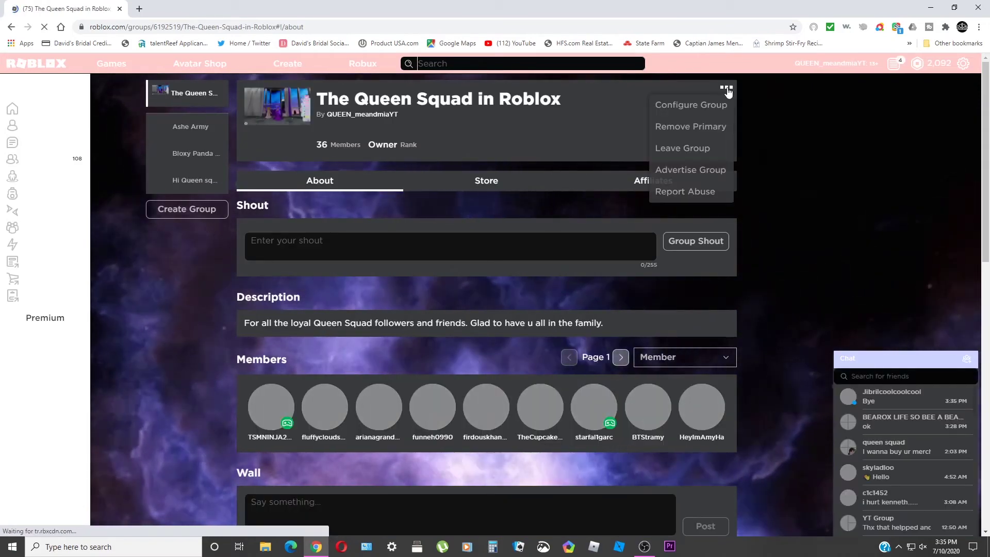
left_click(698, 106)
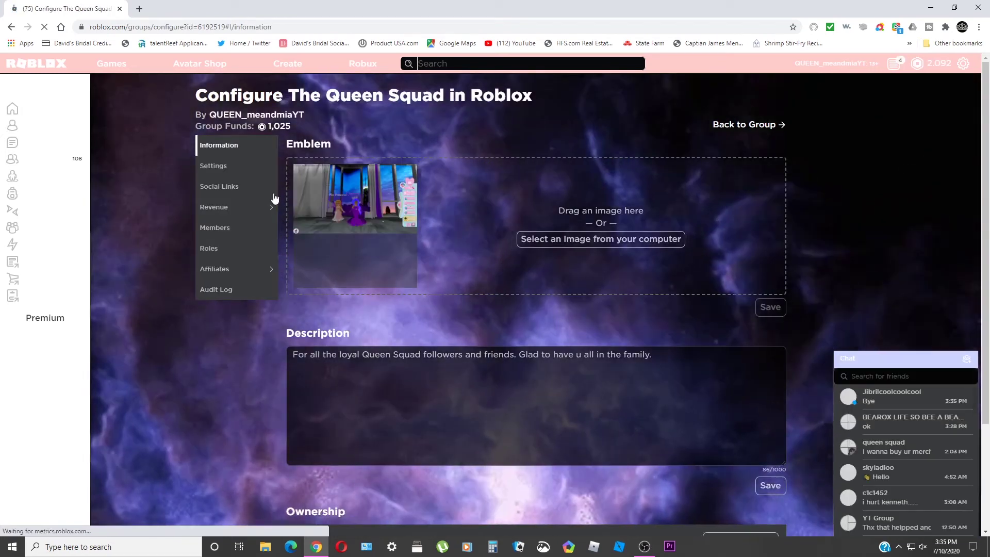
mouse_move(232, 207)
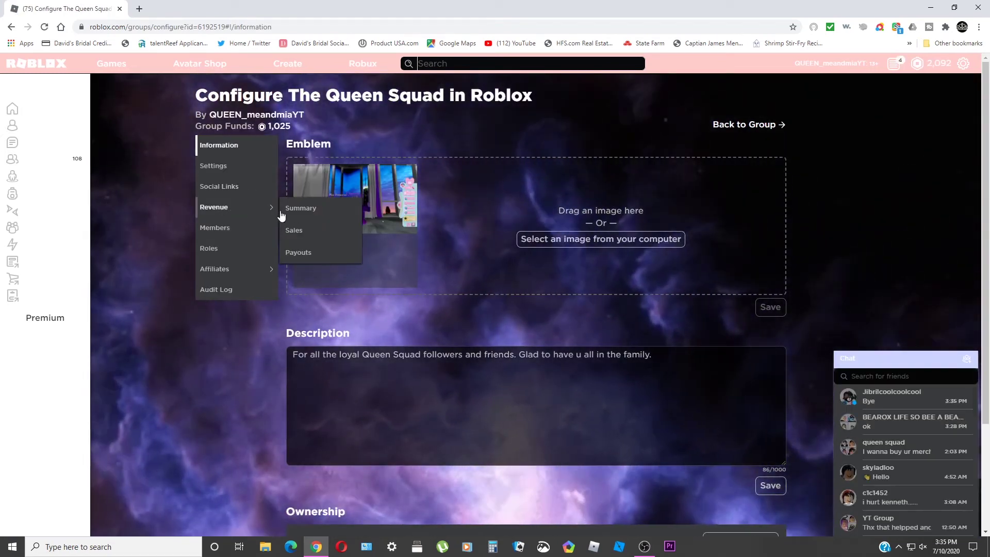
left_click(309, 252)
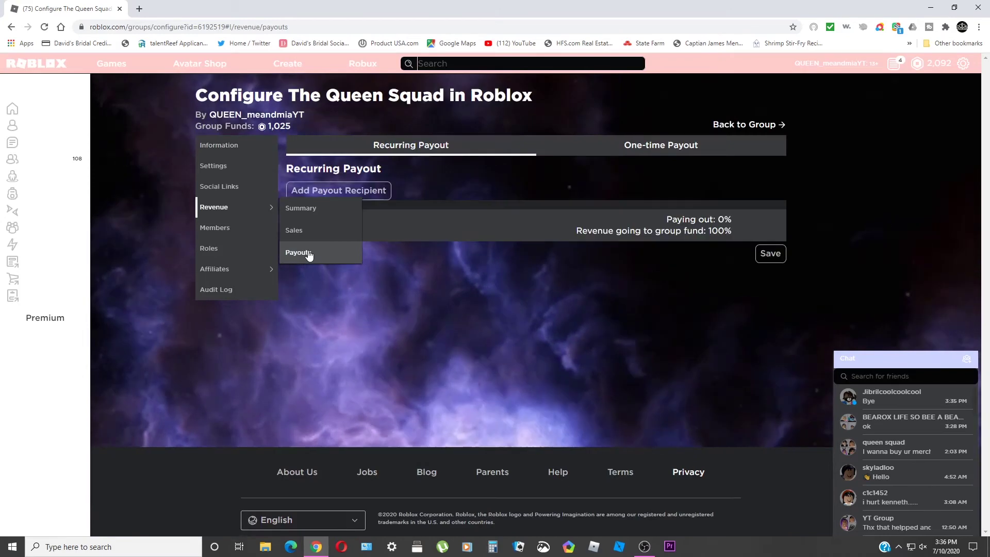
Add the announced giveaway winner as a recipient of a one-time payout, entering the winner's username.
left_click(358, 192)
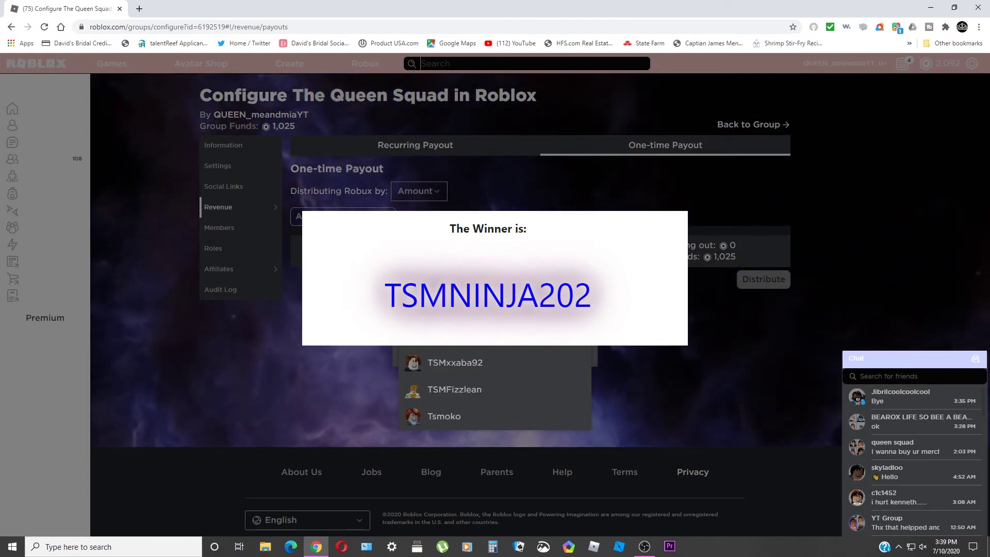
type("NIN")
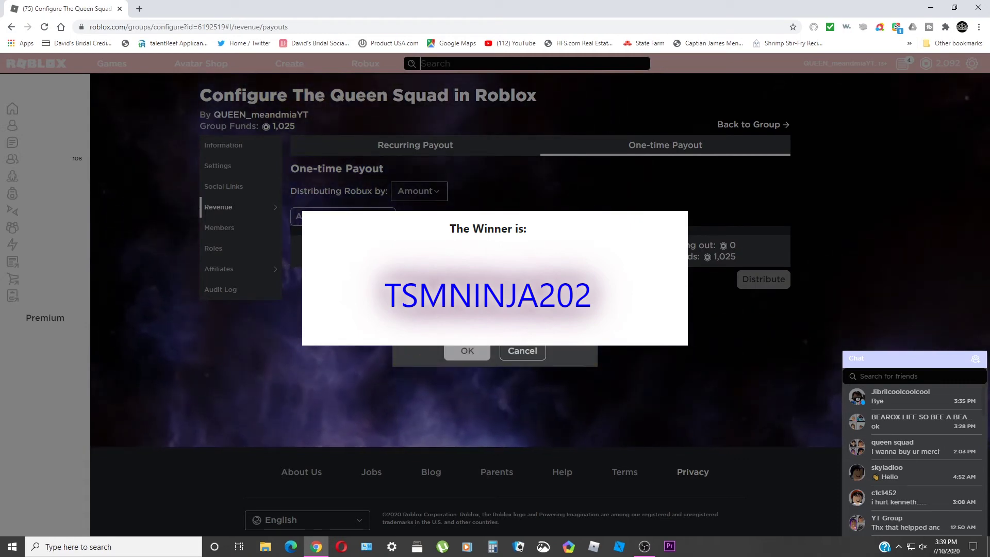
type("JA")
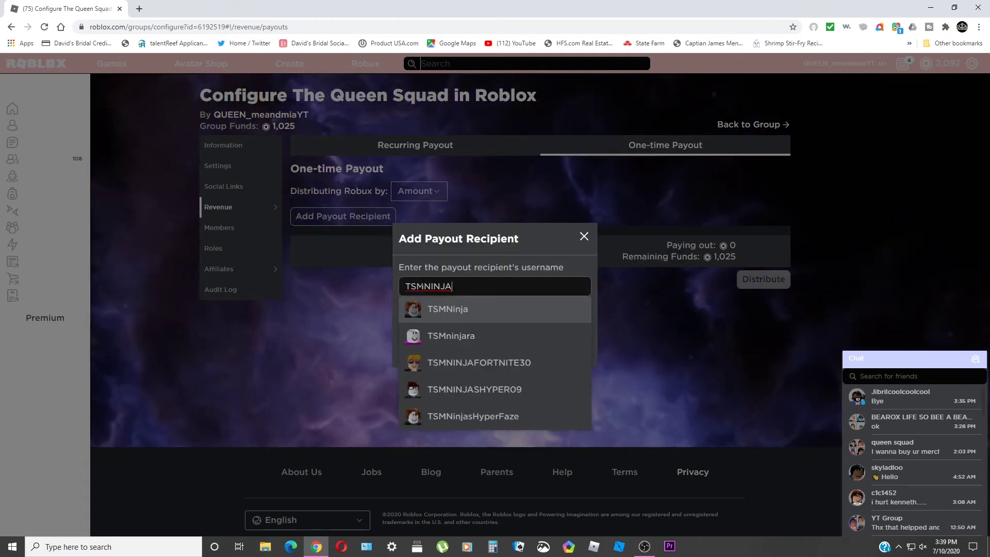
type("2")
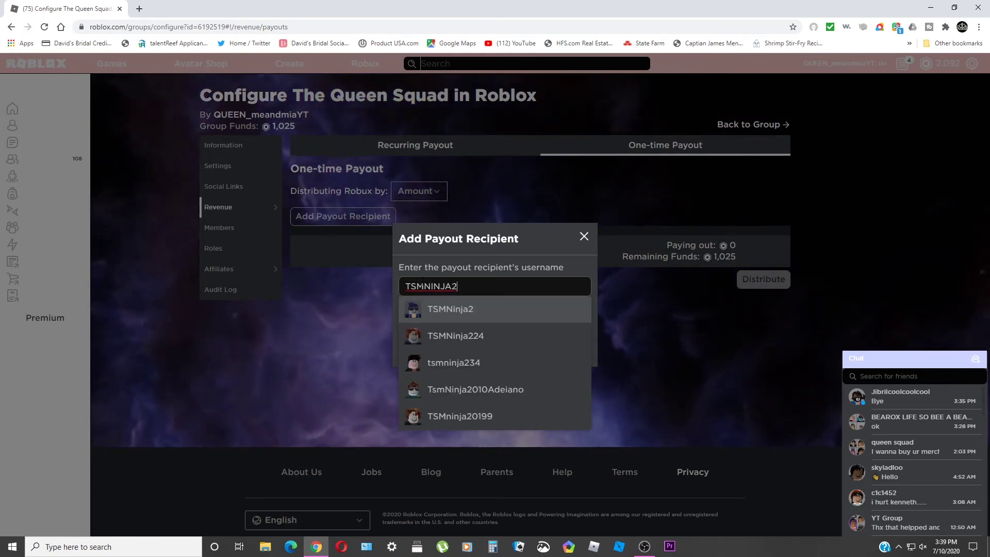
type("02")
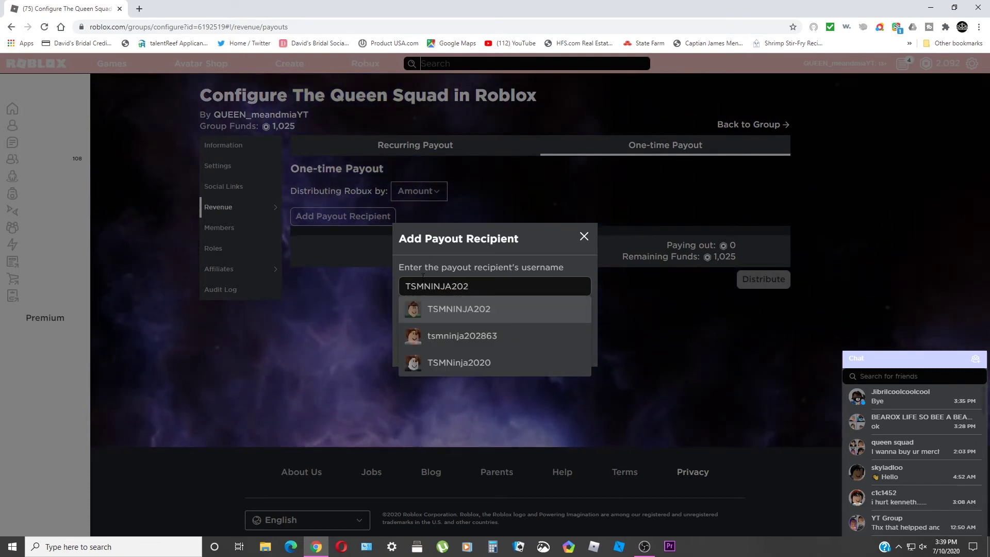
left_click(431, 311)
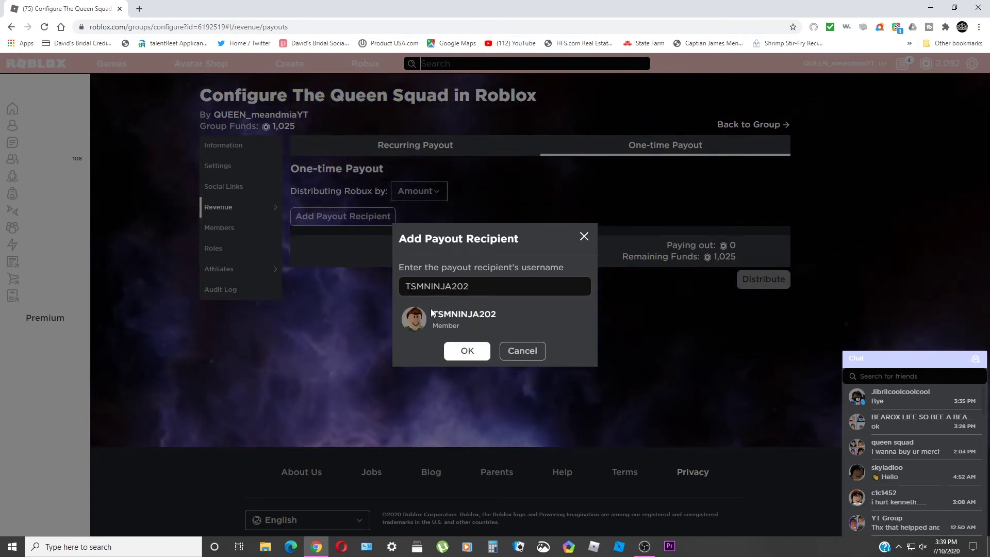
left_click(458, 353)
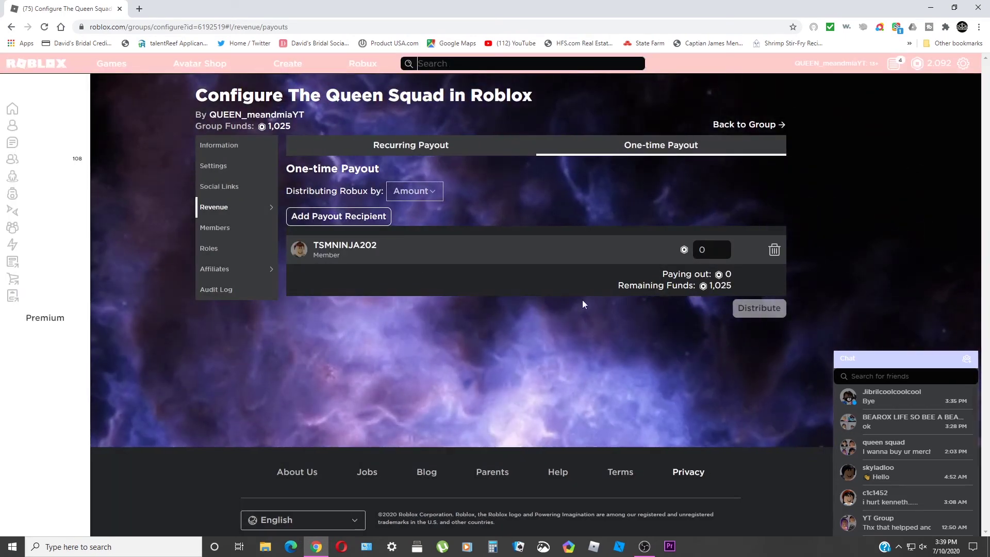
Distribute a one-time payout of 500 Robux by amount to the added winner, and return to the Games page.
double_click(707, 259)
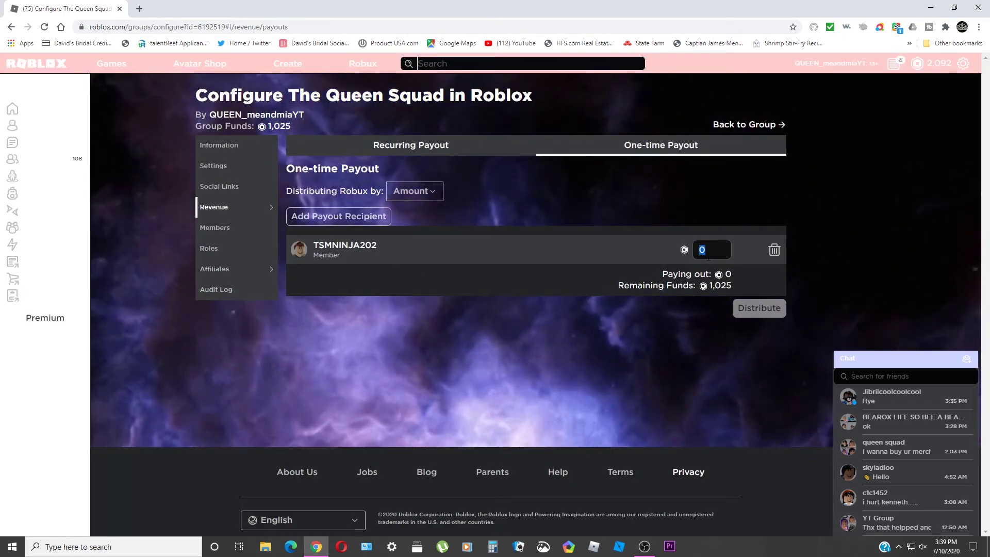
left_click(433, 197)
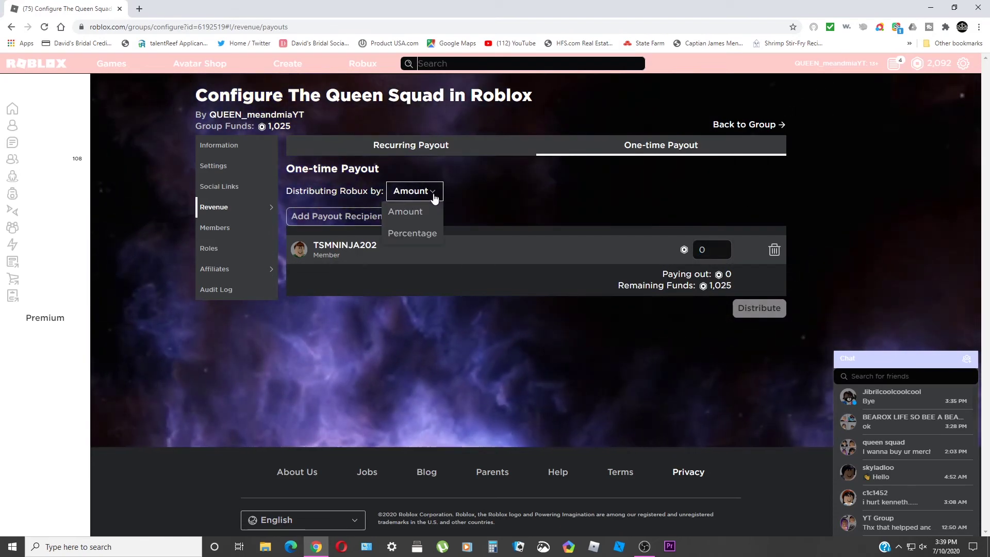
left_click(428, 212)
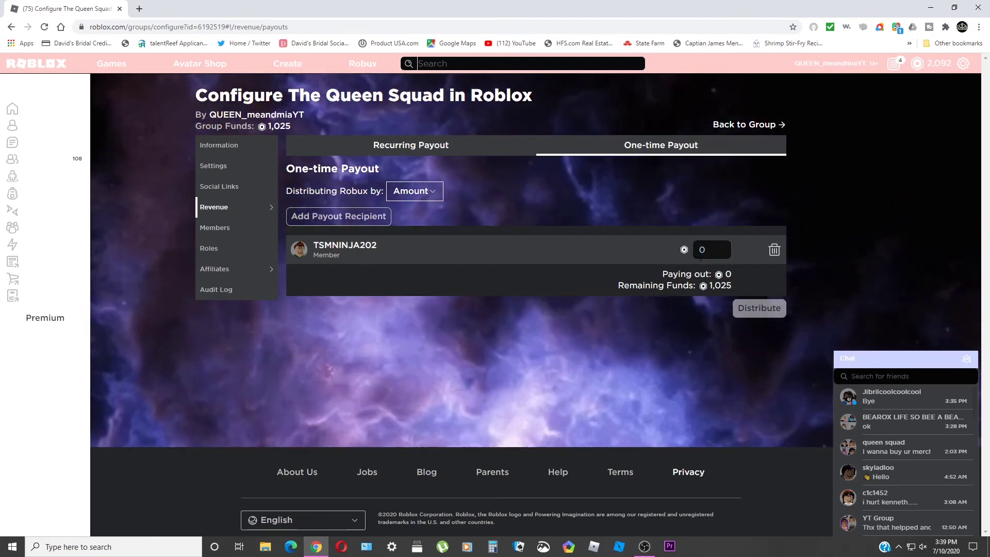
left_click(702, 250)
type("500")
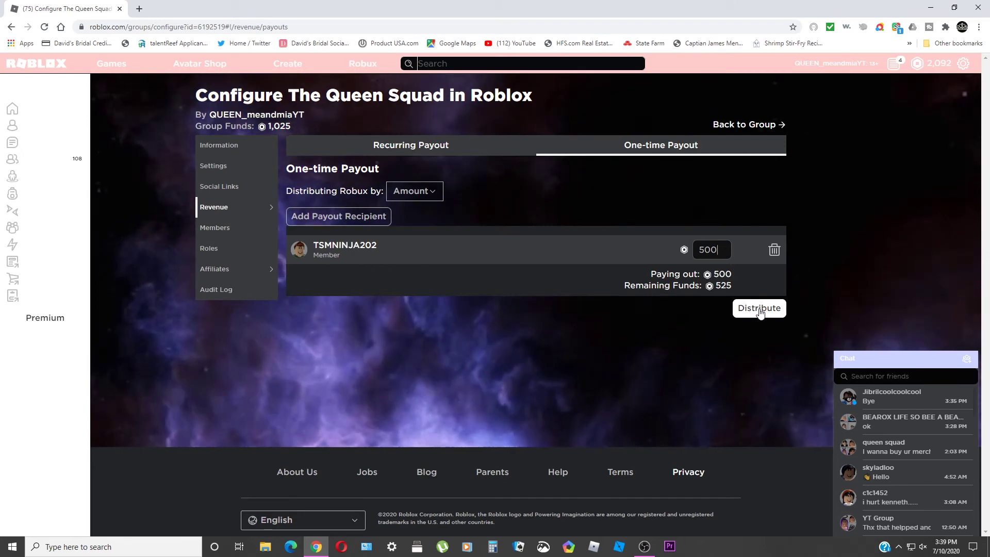
left_click(758, 309)
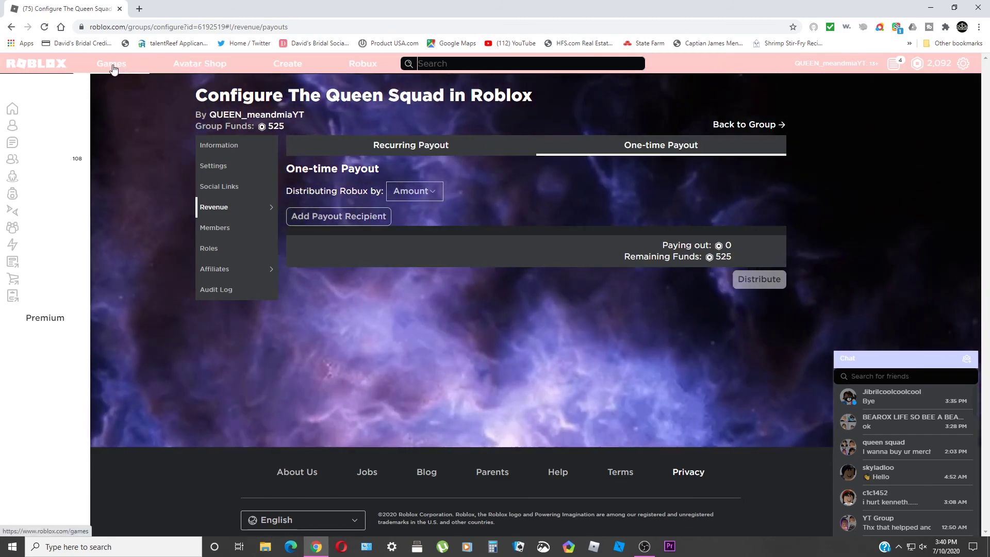
left_click(131, 64)
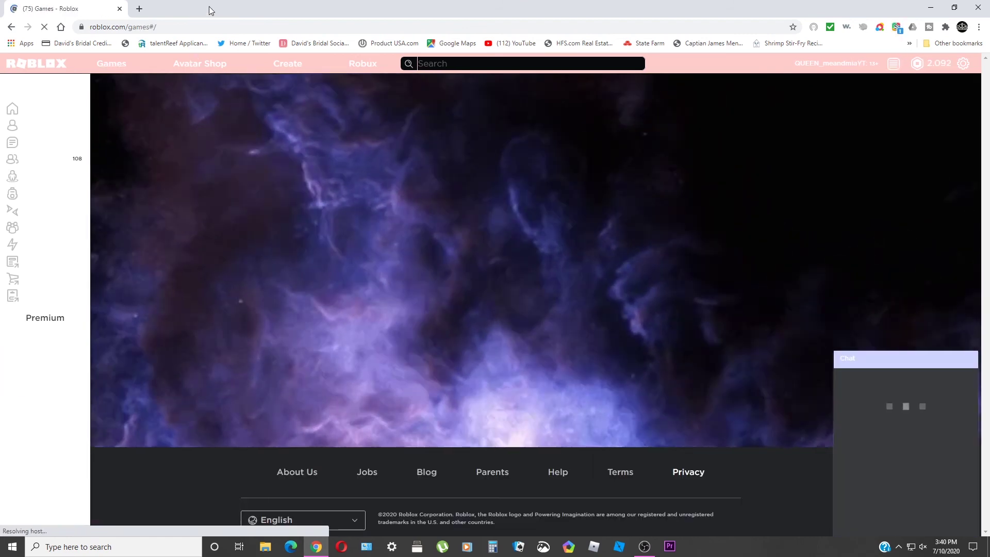